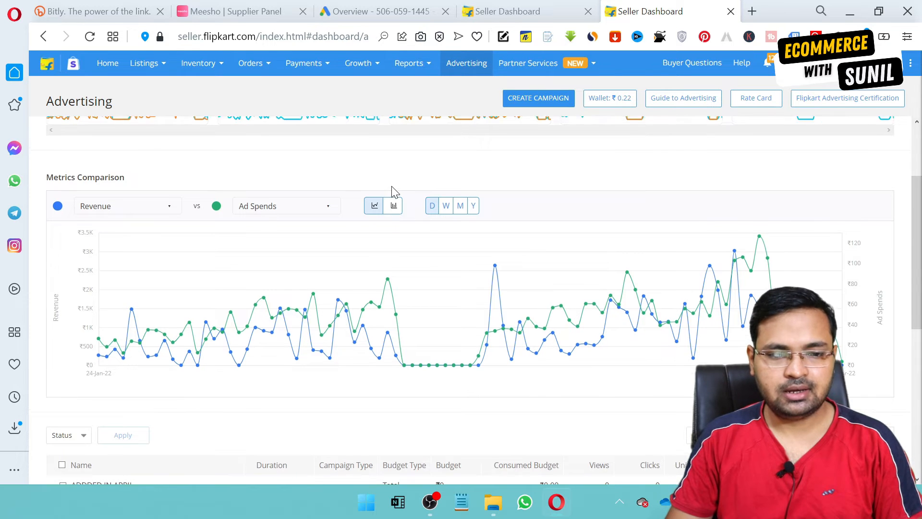
Step: Open the advertising wallet and check the COD and Netbanking payment options for a ₹1000 top-up, without paying
{"action": "scroll", "coordinate": [201, 122], "scroll_direction": "up", "scroll_amount": 3}
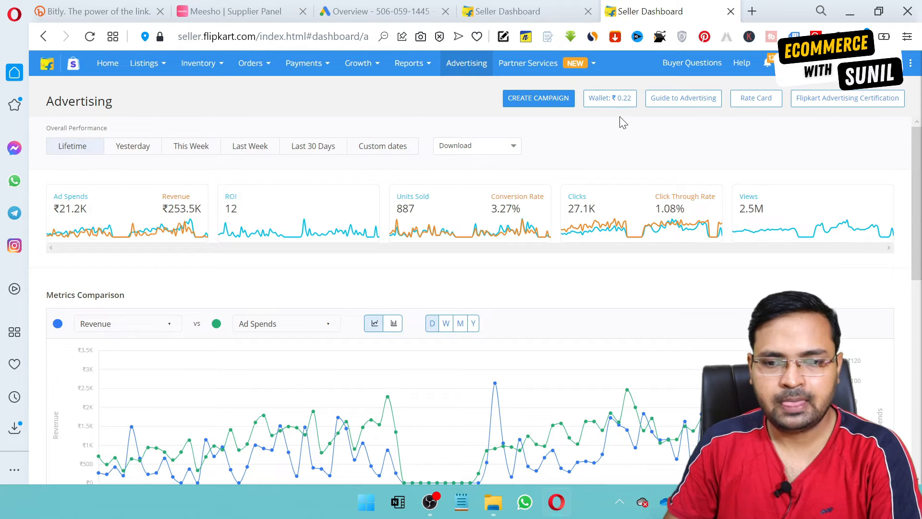
{"action": "left_click", "coordinate": [597, 100]}
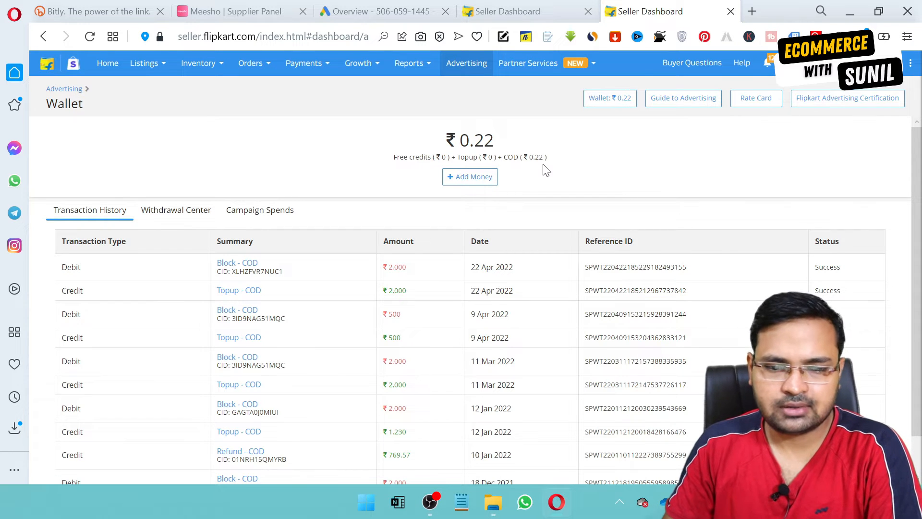
{"action": "left_click", "coordinate": [484, 184]}
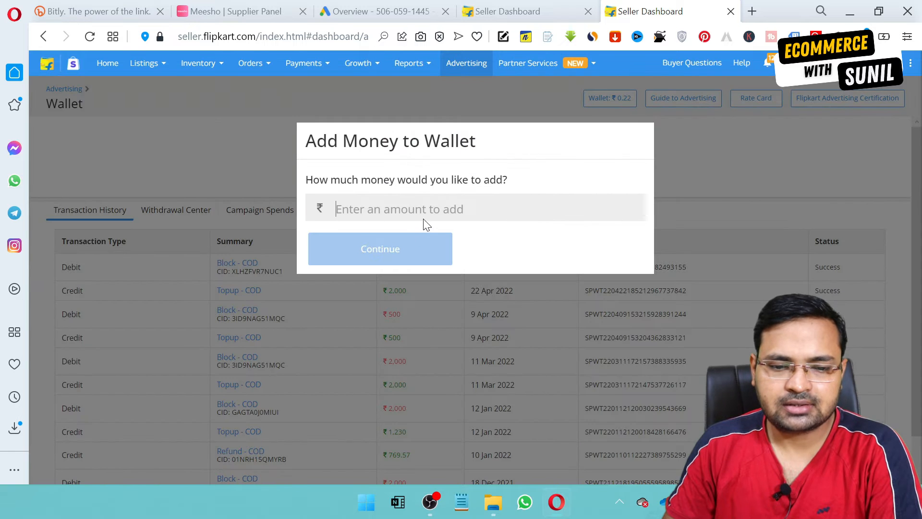
{"action": "type", "text": "1000"}
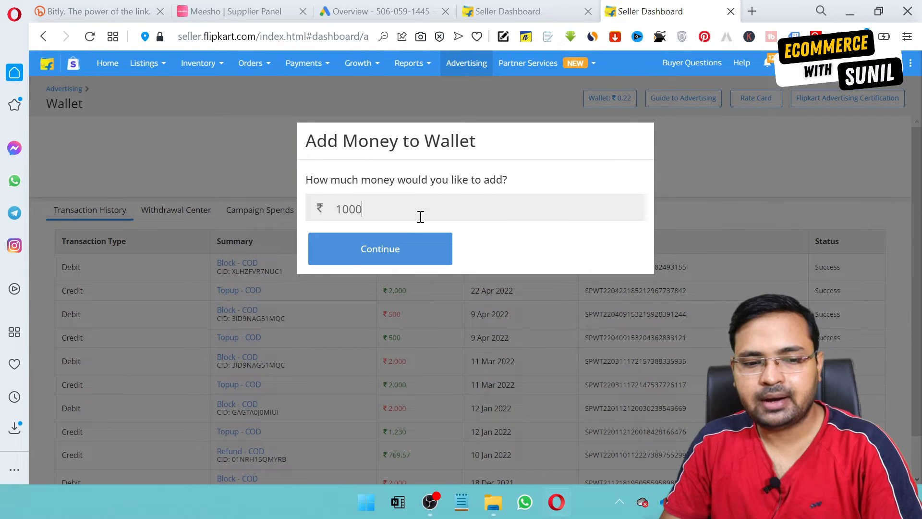
{"action": "left_click", "coordinate": [418, 254]}
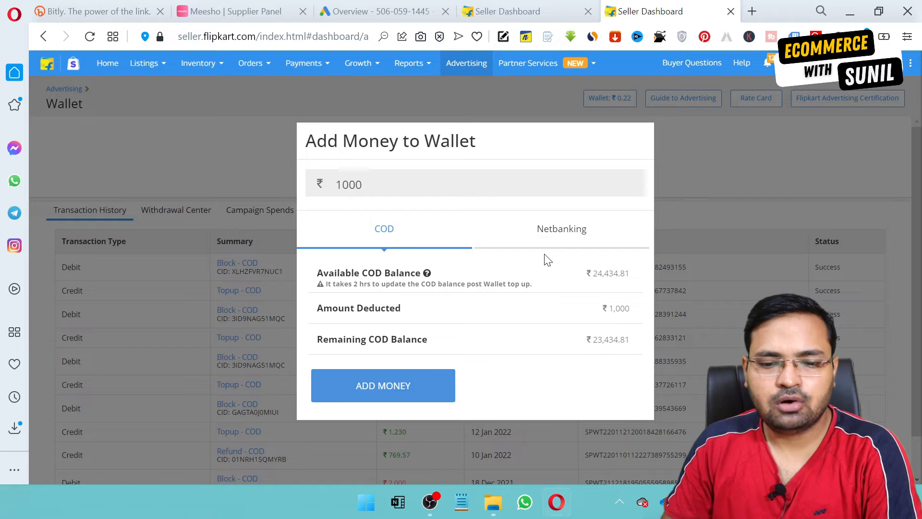
{"action": "left_click", "coordinate": [554, 230]}
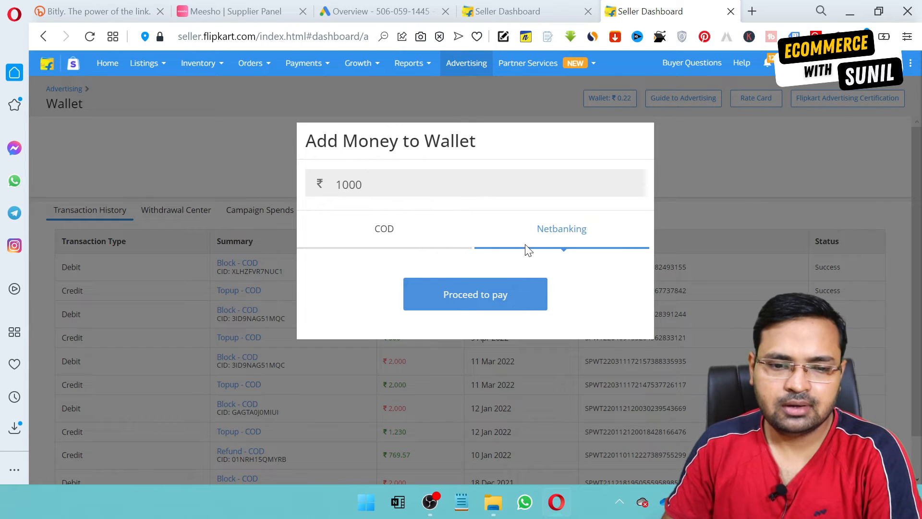
{"action": "left_click", "coordinate": [716, 174]}
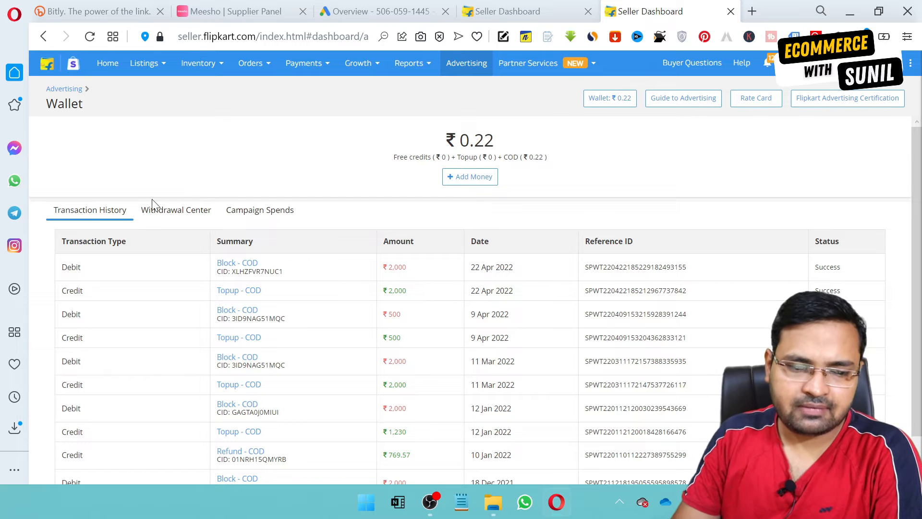
Step: Review the wallet's Withdrawal Center and Campaign Spends, and return to the Advertising overview
{"action": "left_click", "coordinate": [197, 211]}
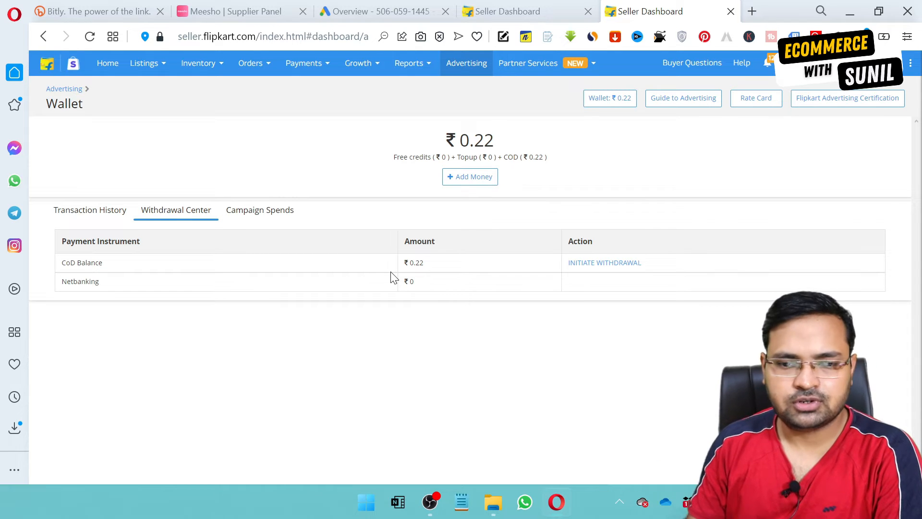
{"action": "left_click", "coordinate": [271, 218]}
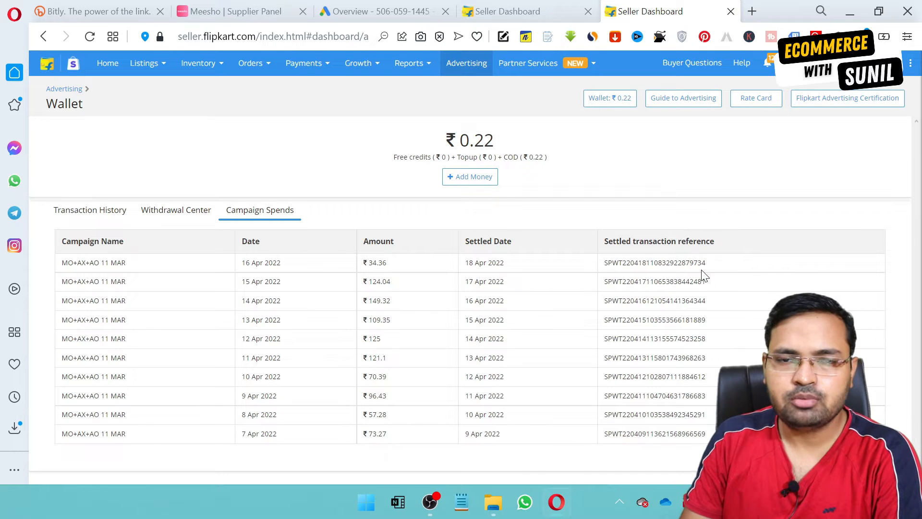
{"action": "left_click", "coordinate": [64, 89]}
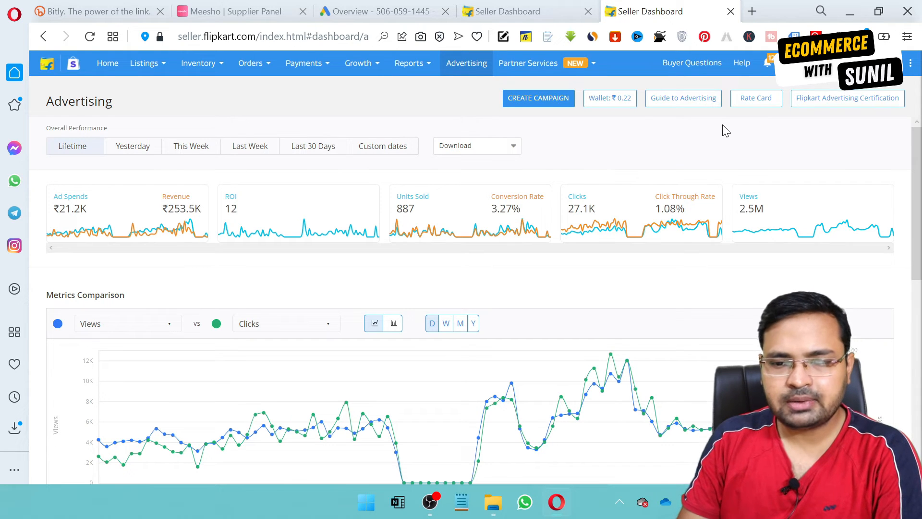
Step: Examine the current floor CPC for the different ad groups in the advertising Rate Card
{"action": "left_click", "coordinate": [757, 104]}
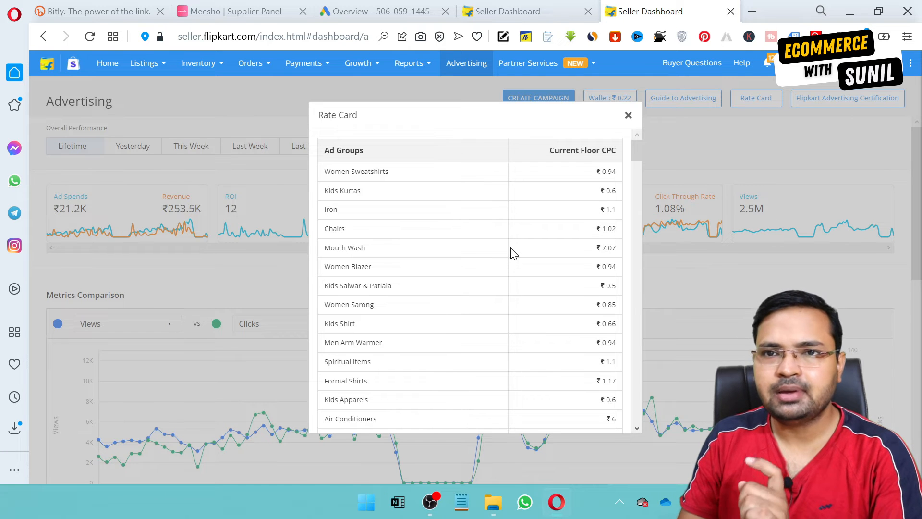
{"action": "scroll", "coordinate": [514, 253], "scroll_direction": "down", "scroll_amount": 10}
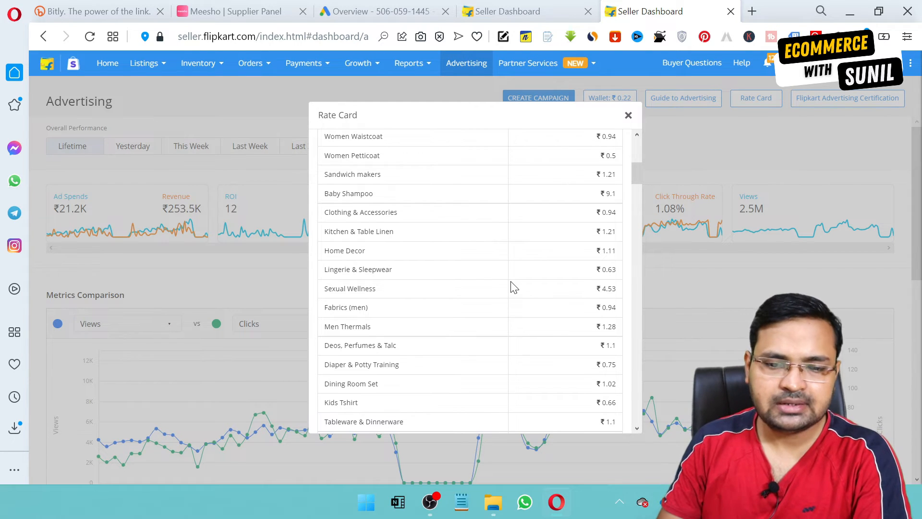
{"action": "scroll", "coordinate": [519, 274], "scroll_direction": "down", "scroll_amount": 5}
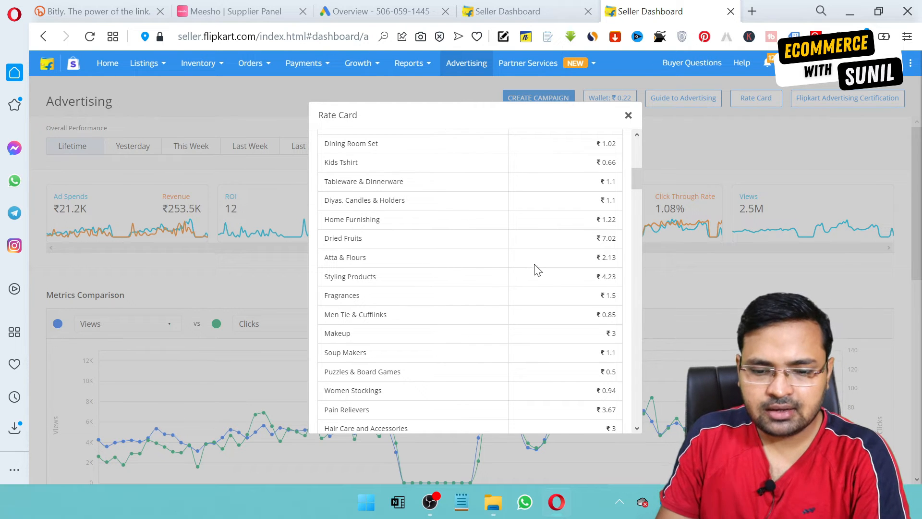
{"action": "scroll", "coordinate": [526, 270], "scroll_direction": "down", "scroll_amount": 5}
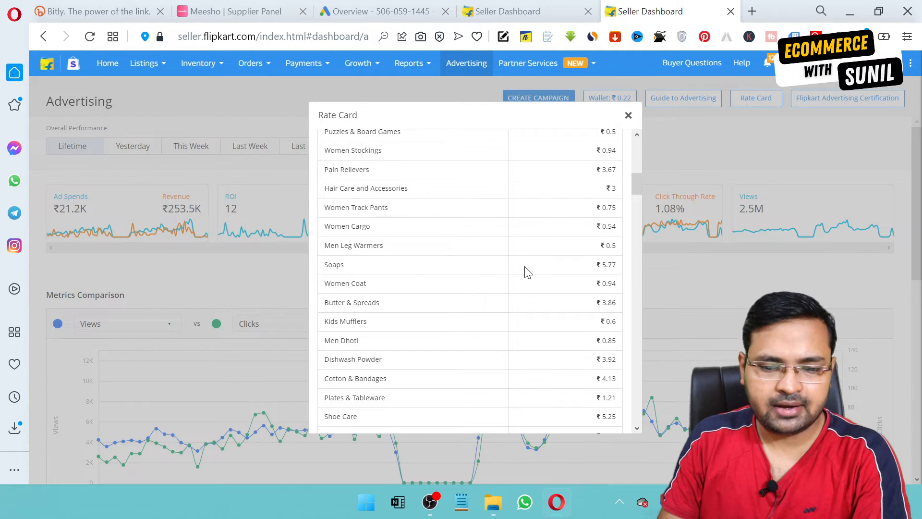
{"action": "scroll", "coordinate": [526, 270], "scroll_direction": "down", "scroll_amount": 5}
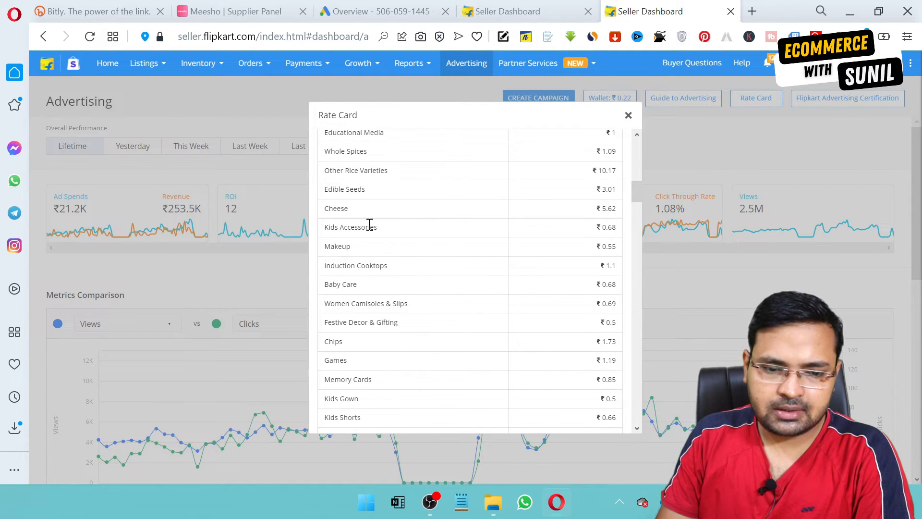
{"action": "scroll", "coordinate": [412, 280], "scroll_direction": "down", "scroll_amount": 10}
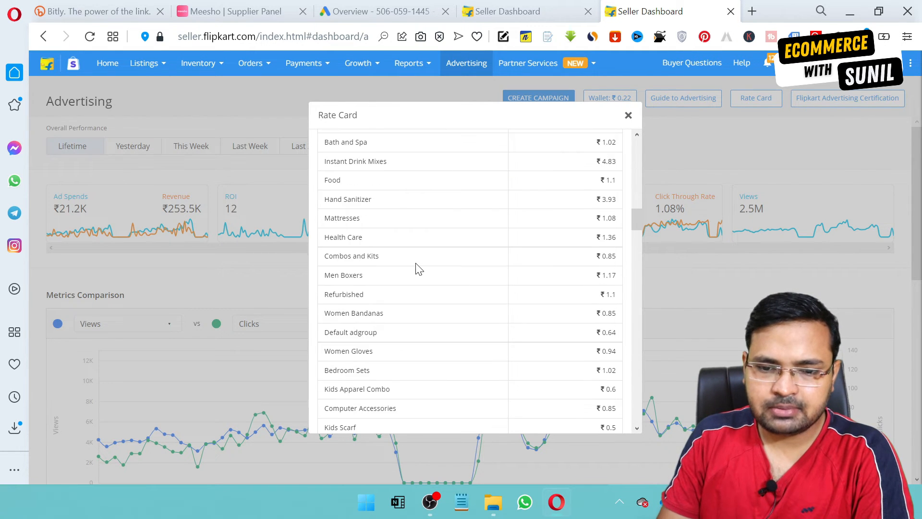
{"action": "scroll", "coordinate": [417, 269], "scroll_direction": "up", "scroll_amount": 3}
{"action": "left_click_drag", "start_coordinate": [325, 176], "coordinate": [622, 188]}
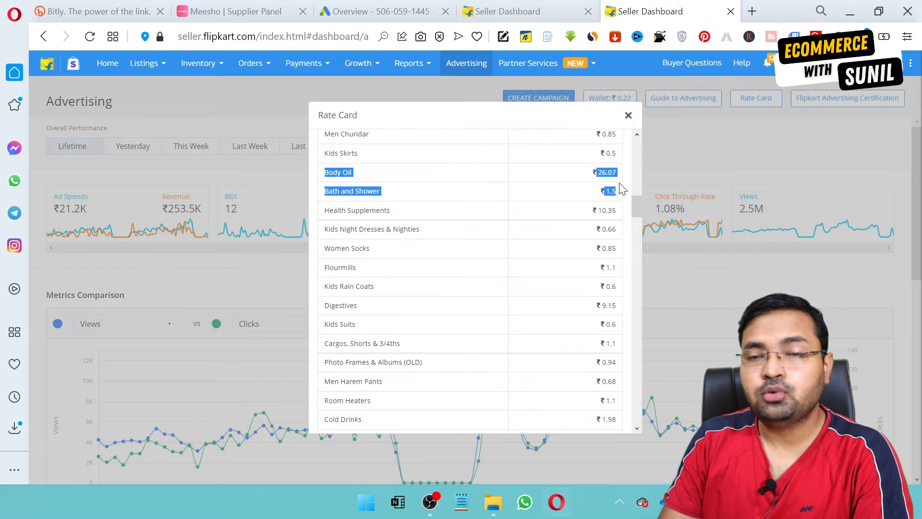
{"action": "left_click", "coordinate": [568, 204]}
{"action": "scroll", "coordinate": [568, 204], "scroll_direction": "down", "scroll_amount": 10}
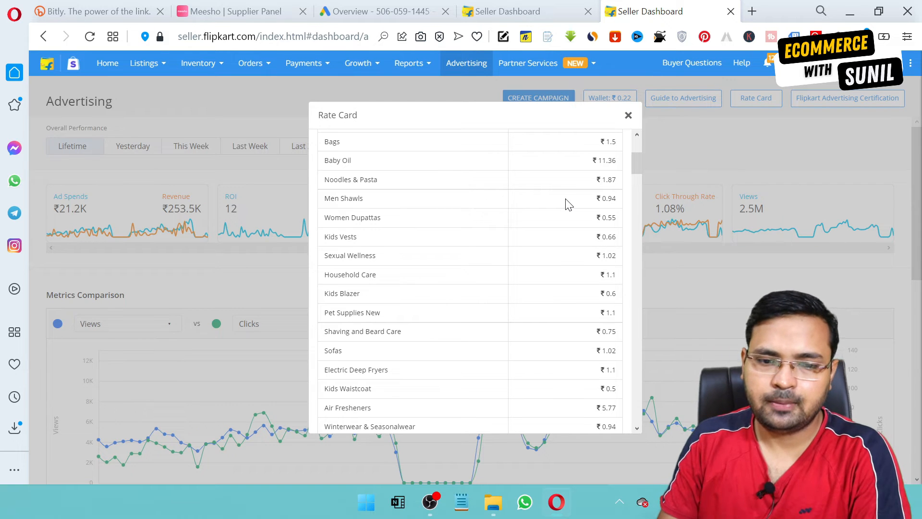
{"action": "left_click", "coordinate": [628, 116]}
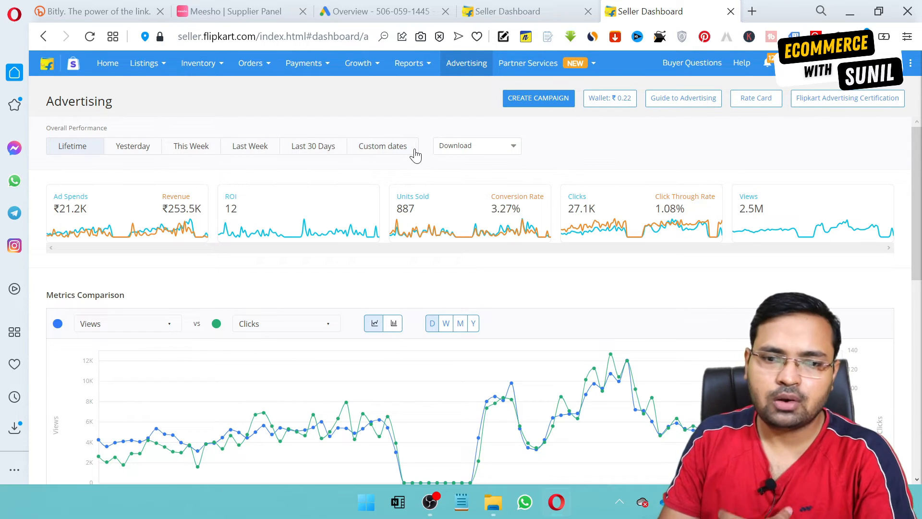
Step: Filter the overall performance to Last 30 Days and download the Placement Performance Report
{"action": "left_click", "coordinate": [475, 147]}
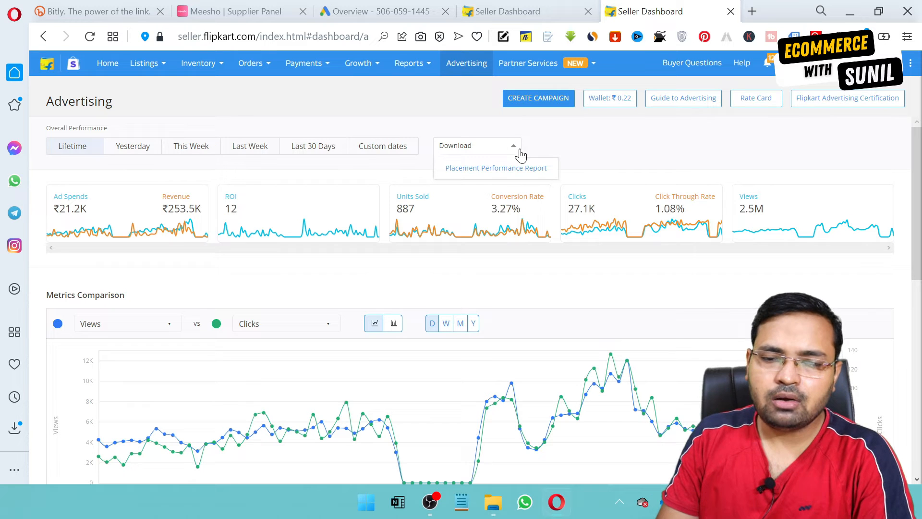
{"action": "left_click", "coordinate": [601, 156]}
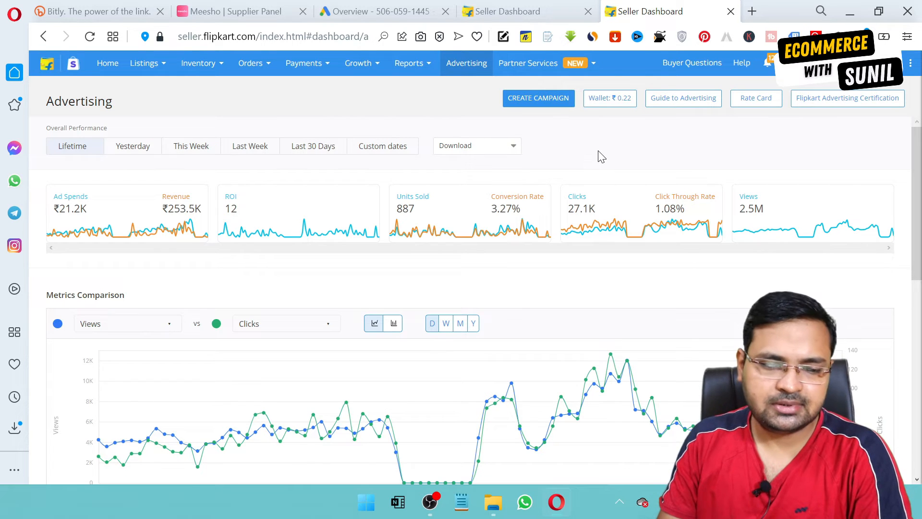
{"action": "left_click", "coordinate": [507, 159]}
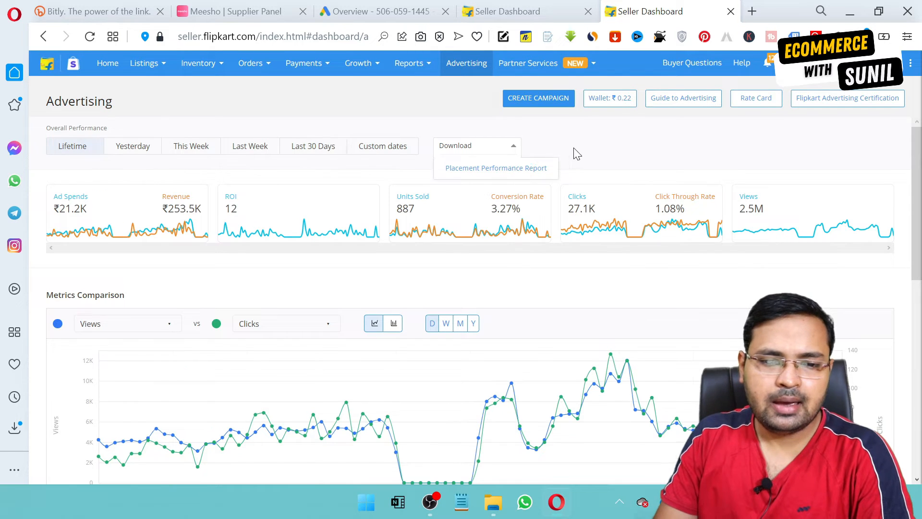
{"action": "left_click", "coordinate": [313, 146]}
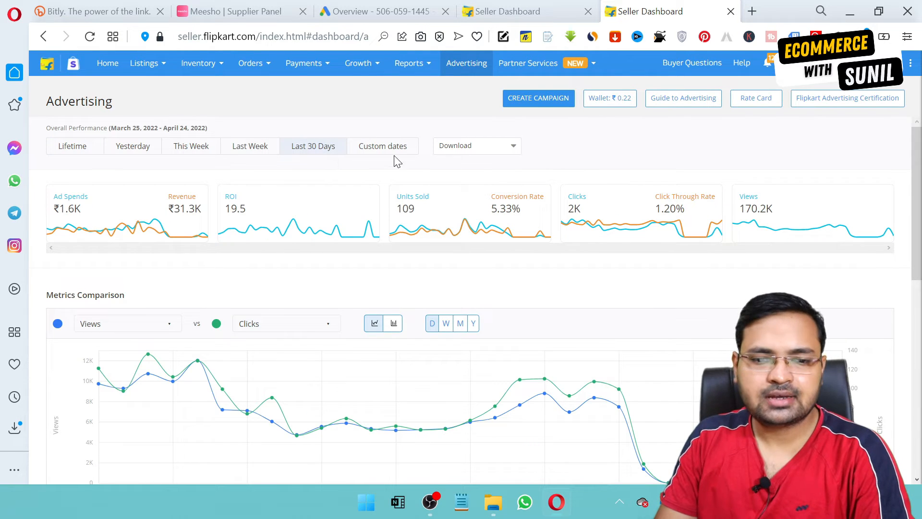
{"action": "left_click", "coordinate": [495, 149]}
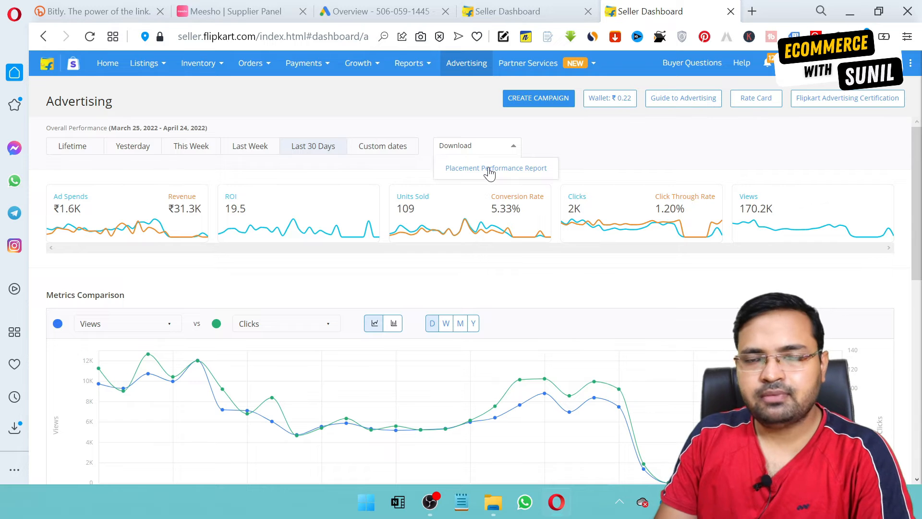
{"action": "left_click", "coordinate": [489, 169]}
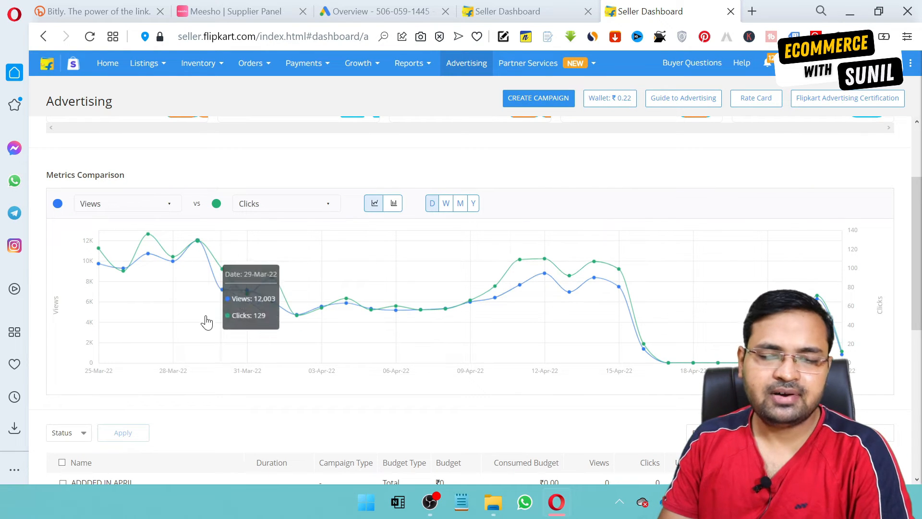
Step: Compare Ad Spends with Revenue in the Metrics Comparison and show them as a bar chart
{"action": "mouse_move", "coordinate": [542, 358]}
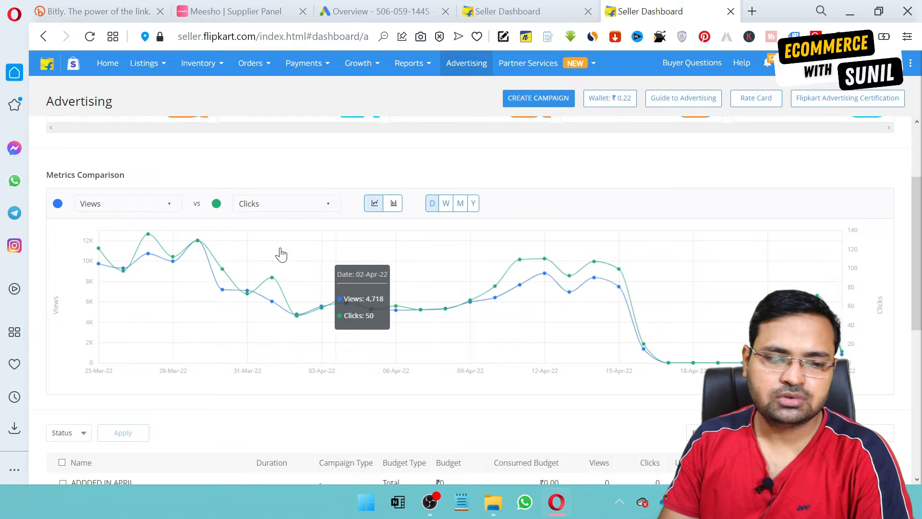
{"action": "left_click", "coordinate": [126, 210]}
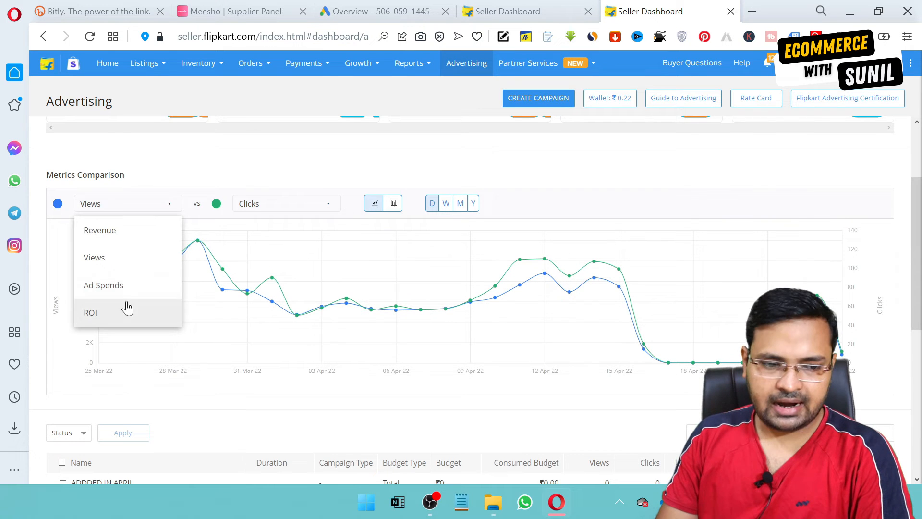
{"action": "left_click", "coordinate": [155, 282]}
{"action": "left_click", "coordinate": [265, 213]}
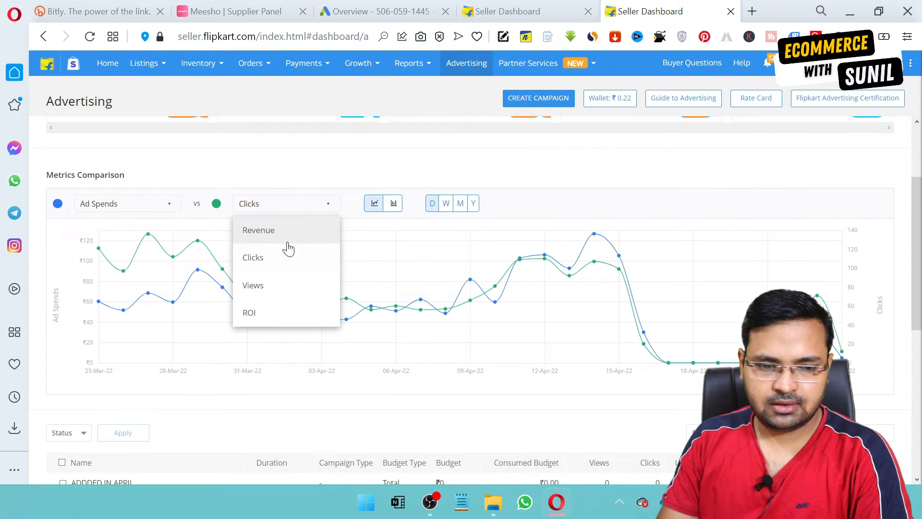
{"action": "left_click", "coordinate": [285, 230]}
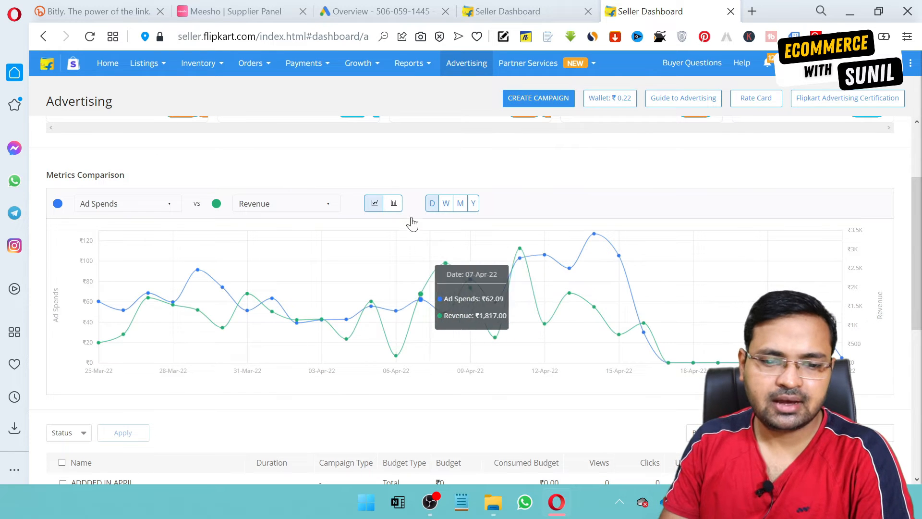
{"action": "left_click", "coordinate": [394, 204]}
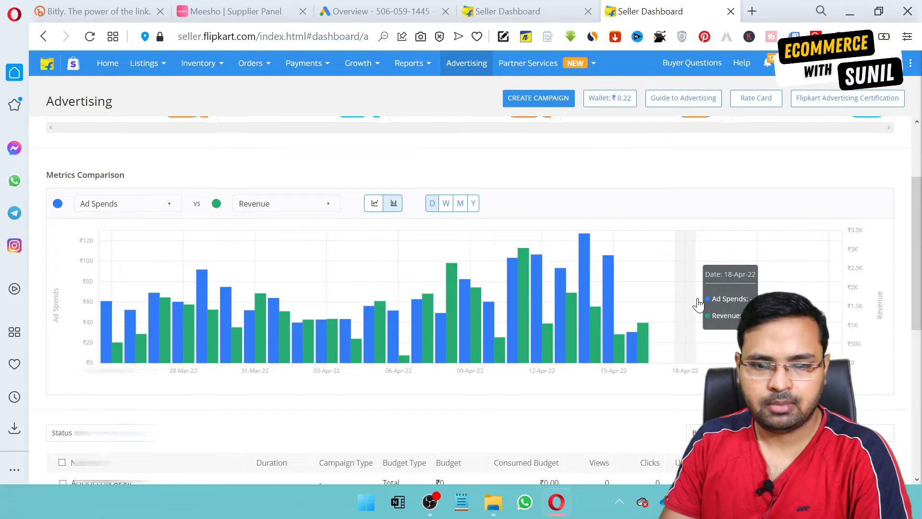
Step: Enlarge the page and review the campaign list with its statuses, budgets, views, clicks and revenue
{"action": "scroll", "coordinate": [699, 304], "scroll_direction": "down", "scroll_amount": 5}
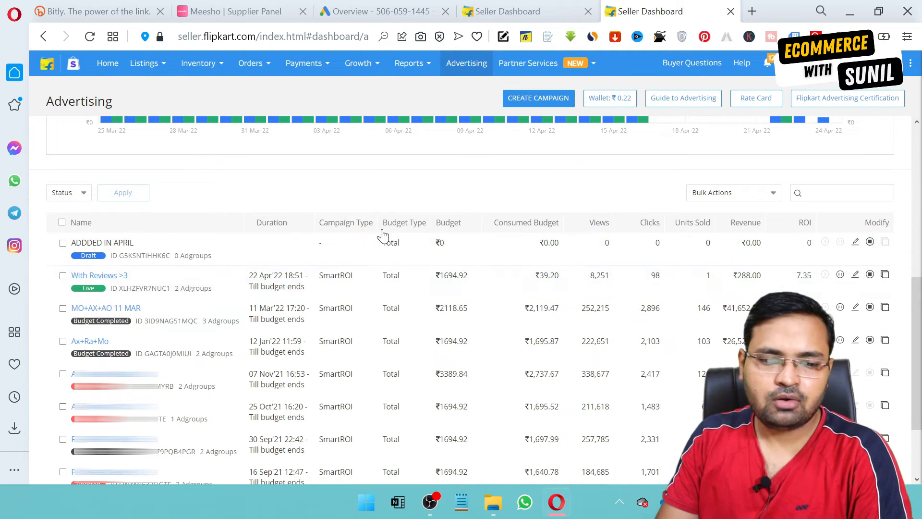
{"action": "mouse_move", "coordinate": [382, 236]}
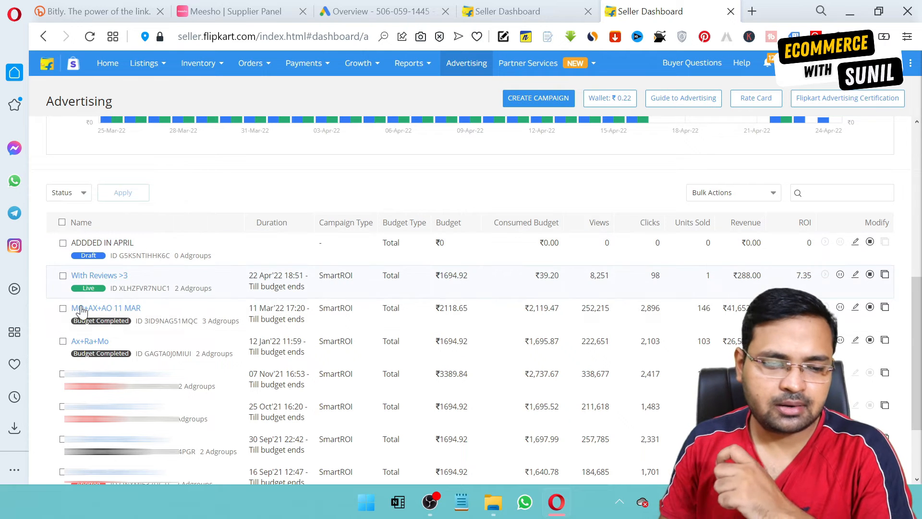
{"action": "key", "text": "ctrl+plus"}
{"action": "key", "text": "ctrl+plus"}
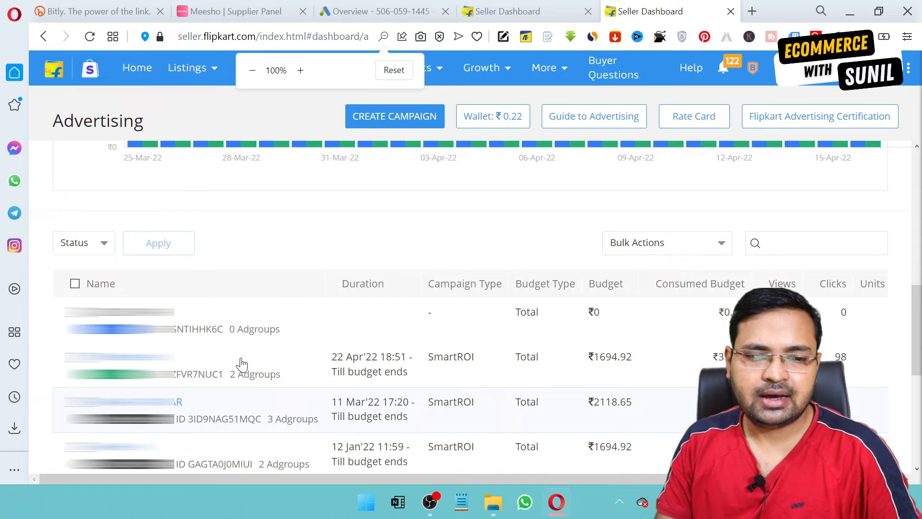
{"action": "scroll", "coordinate": [245, 346], "scroll_direction": "down", "scroll_amount": 5}
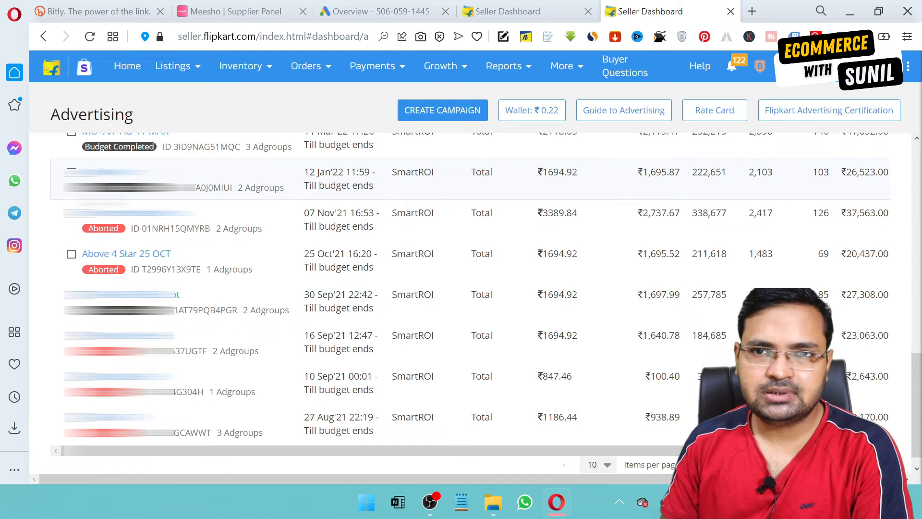
{"action": "scroll", "coordinate": [257, 229], "scroll_direction": "up", "scroll_amount": 3}
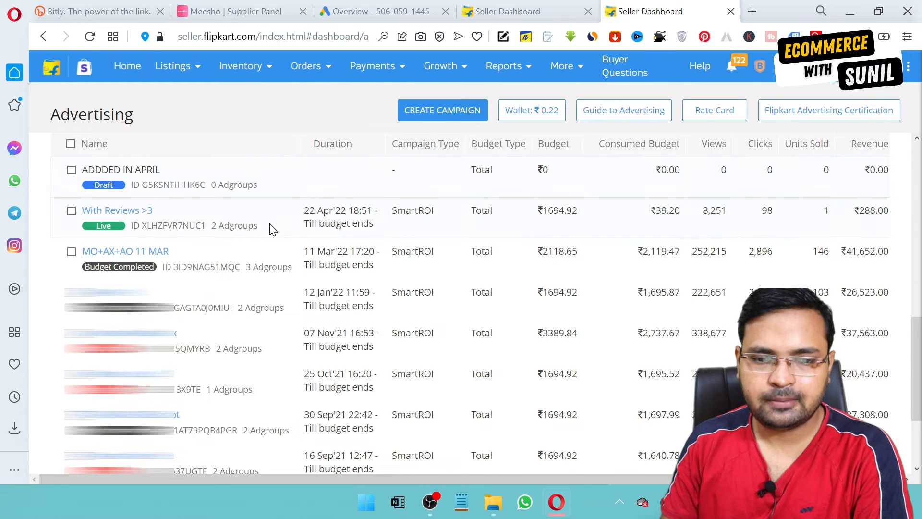
Step: Create a new advertising campaign and name it NEWLY ADDED APRIL CPC
{"action": "scroll", "coordinate": [685, 259], "scroll_direction": "up", "scroll_amount": 10}
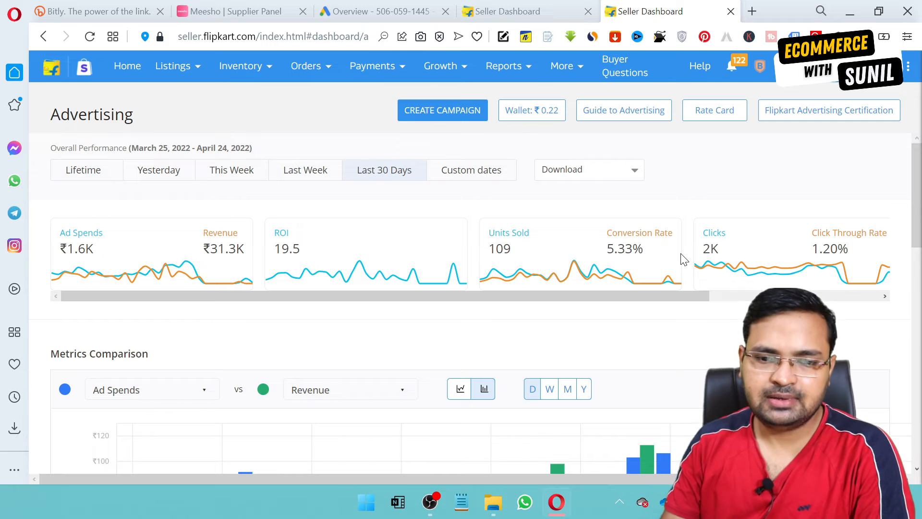
{"action": "left_click", "coordinate": [474, 114]}
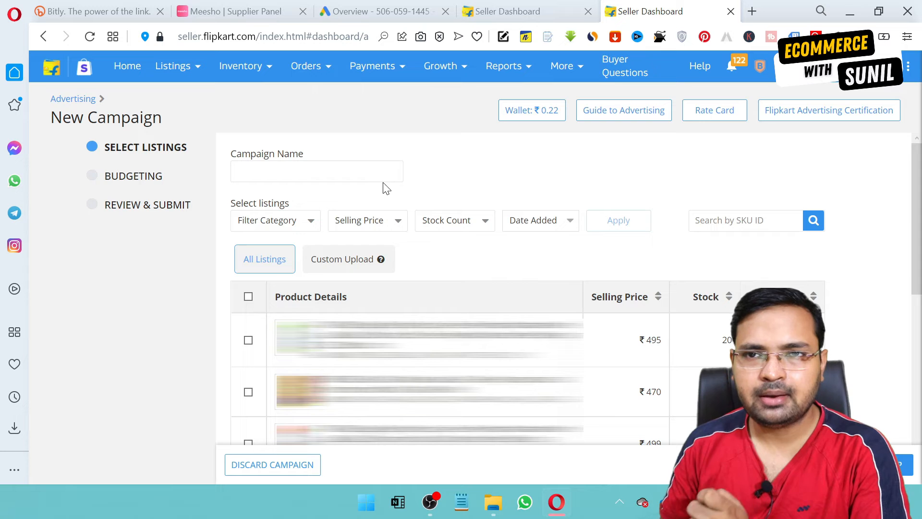
{"action": "left_click", "coordinate": [351, 175]}
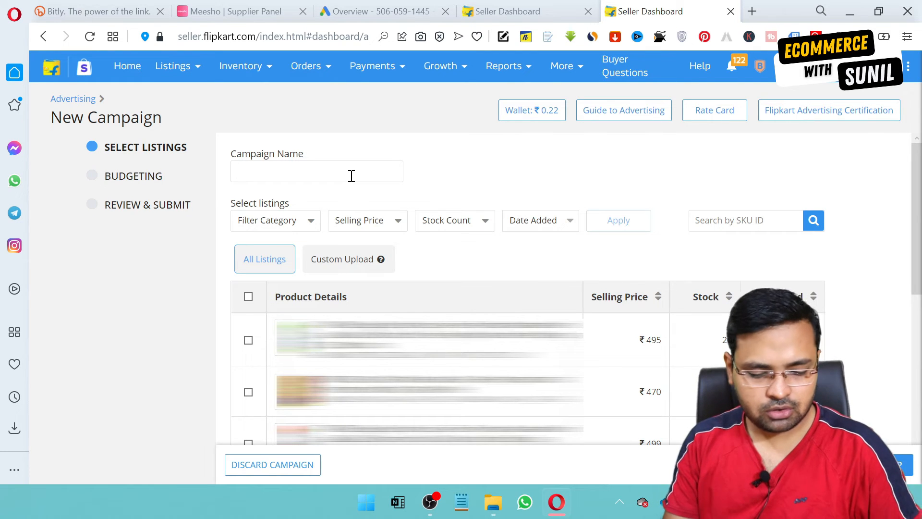
{"action": "type", "text": "NEW"}
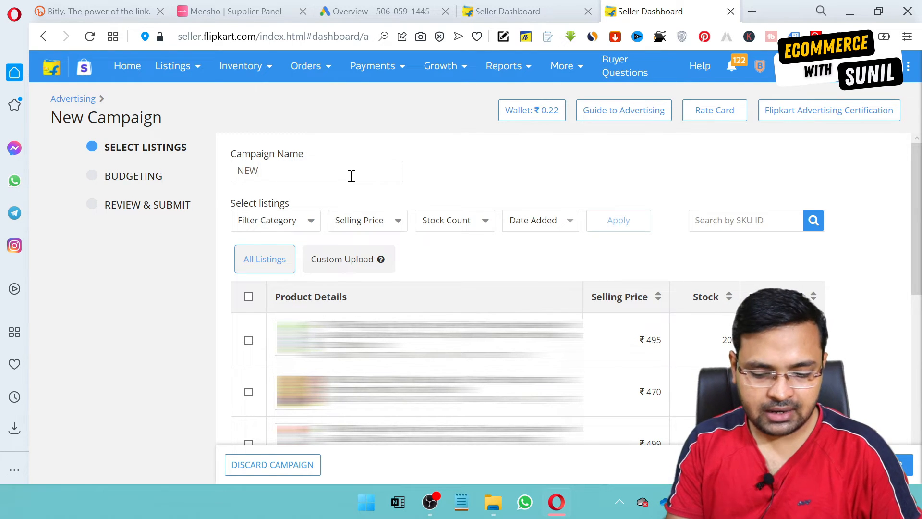
{"action": "type", "text": "LY ADD"}
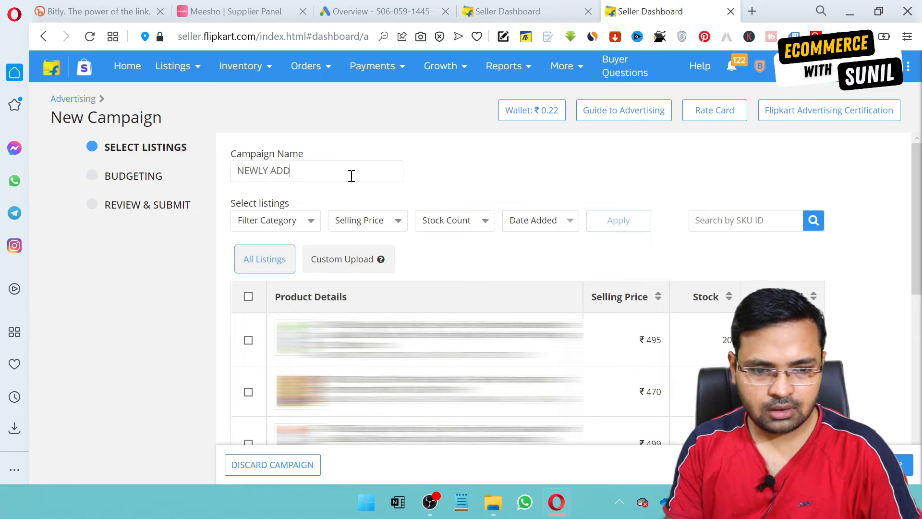
{"action": "type", "text": "ED APRIL"}
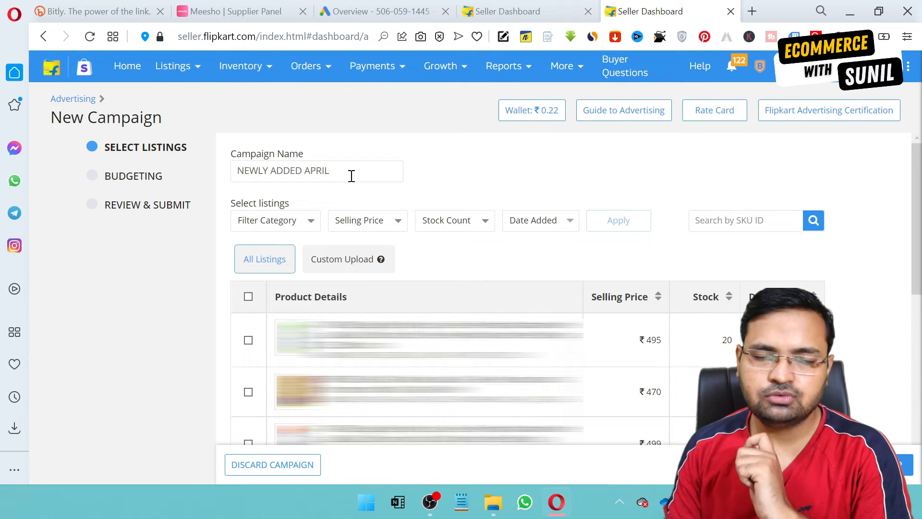
{"action": "type", "text": "CPC"}
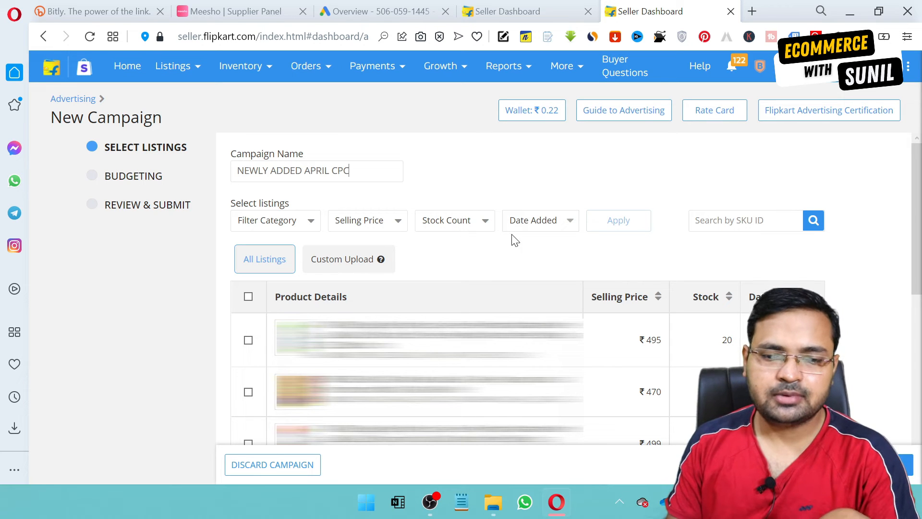
Step: Shorten the campaign name to NEWLY ADDED CPC and filter the listings to those added from 1 to 23 April 2022
{"action": "left_click", "coordinate": [534, 232]}
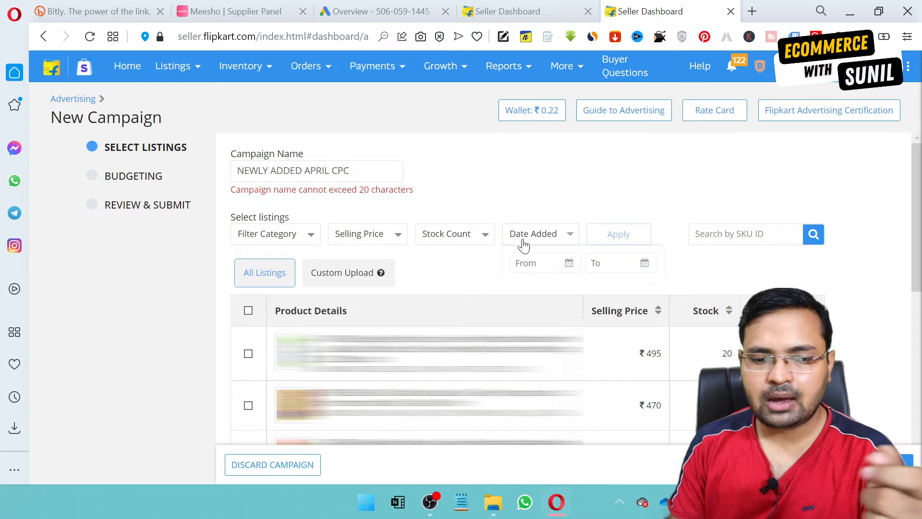
{"action": "left_click", "coordinate": [516, 262]}
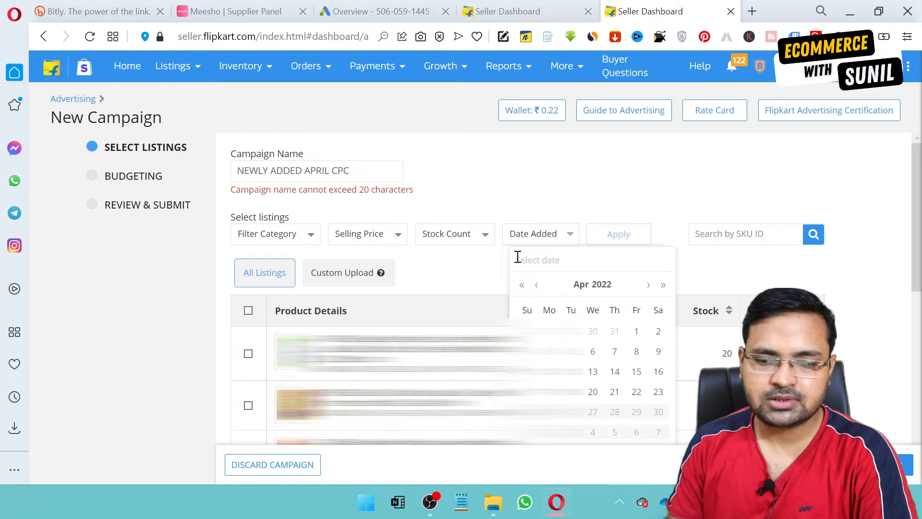
{"action": "left_click", "coordinate": [636, 331]}
{"action": "left_click", "coordinate": [621, 260]}
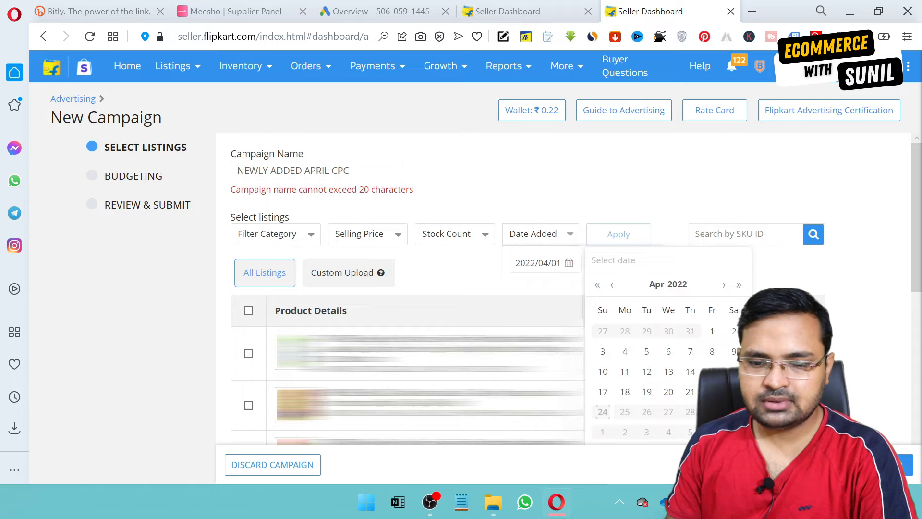
{"action": "left_click", "coordinate": [733, 392]}
{"action": "left_click", "coordinate": [738, 298]}
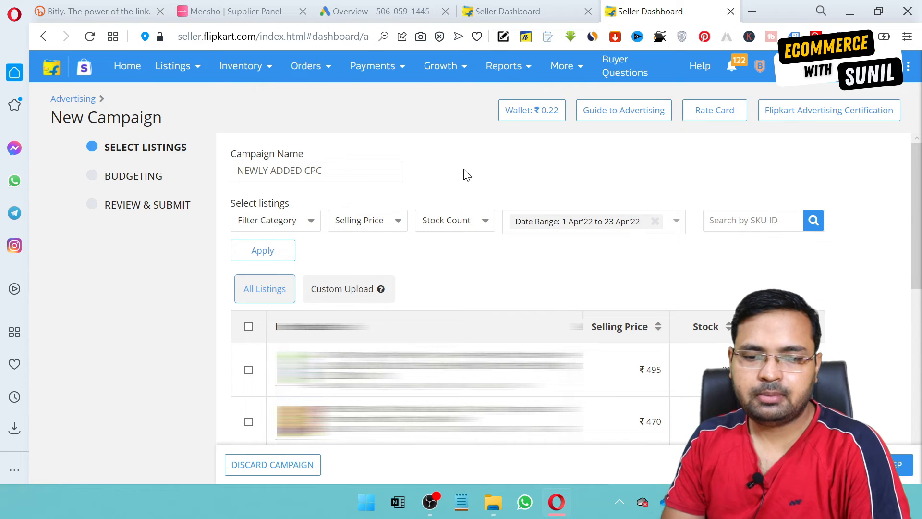
{"action": "left_click", "coordinate": [269, 258]}
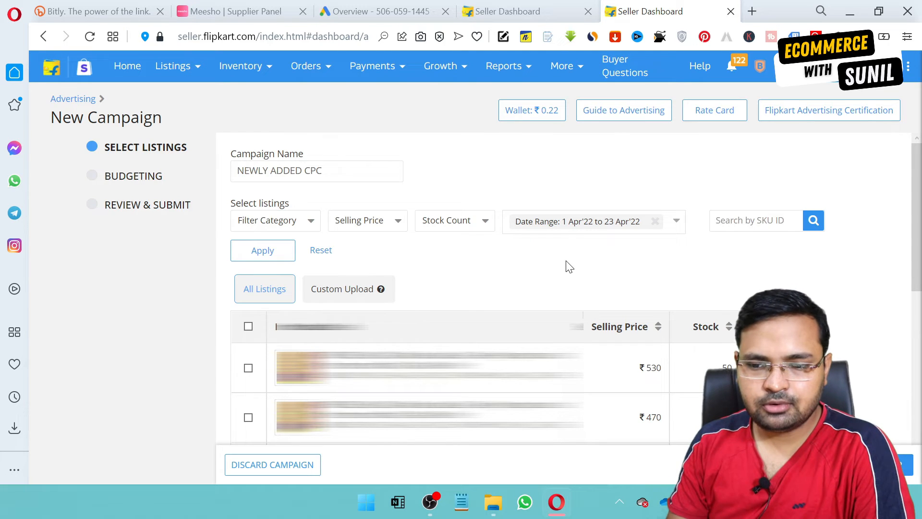
{"action": "scroll", "coordinate": [526, 459], "scroll_direction": "down", "scroll_amount": 9}
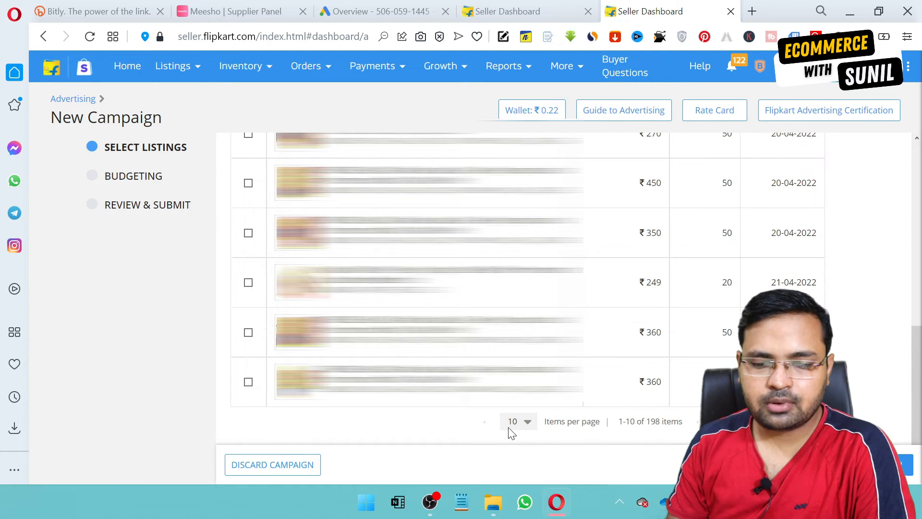
{"action": "scroll", "coordinate": [517, 435], "scroll_direction": "up", "scroll_amount": 10}
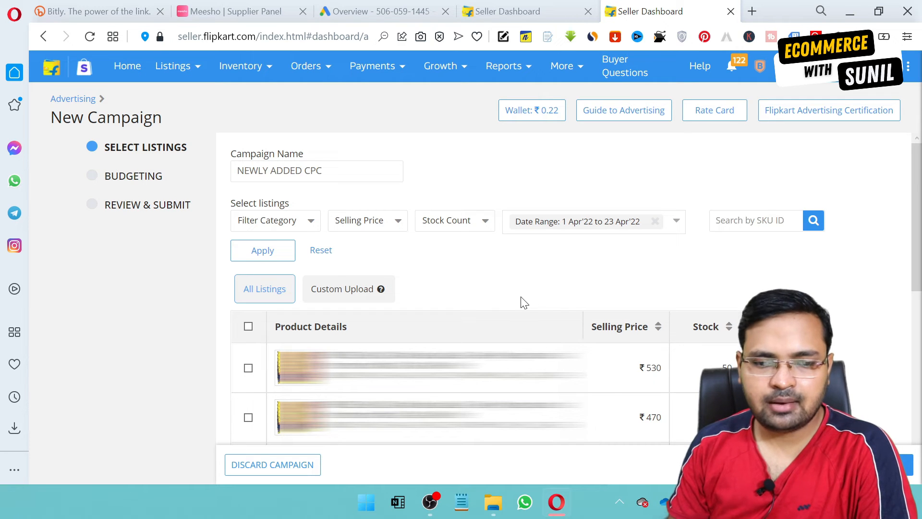
Step: Filter the listings further to a selling price range of 500 to 200000
{"action": "left_click", "coordinate": [372, 230]}
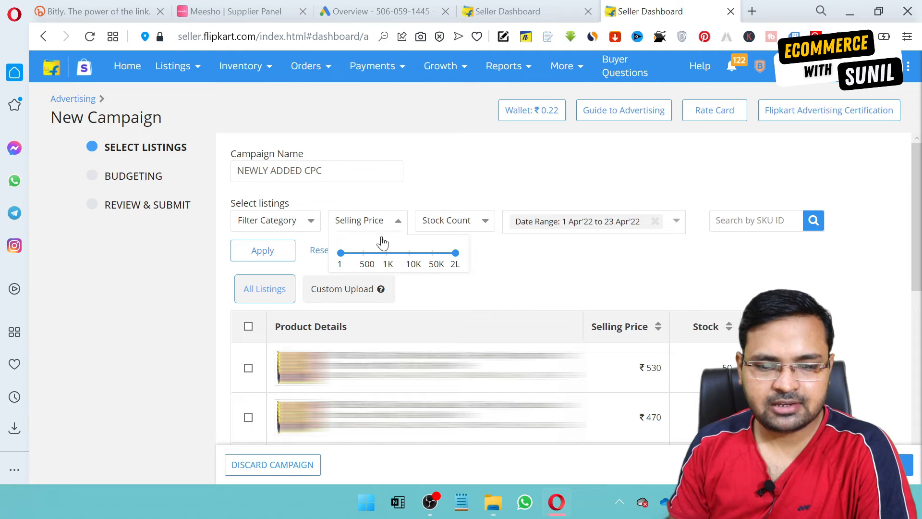
{"action": "left_click_drag", "start_coordinate": [343, 259], "coordinate": [366, 263]}
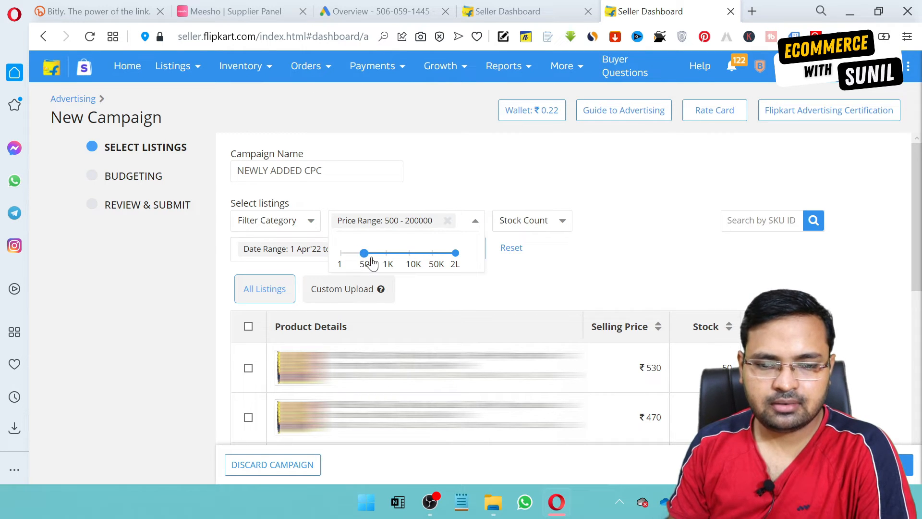
{"action": "left_click", "coordinate": [453, 250]}
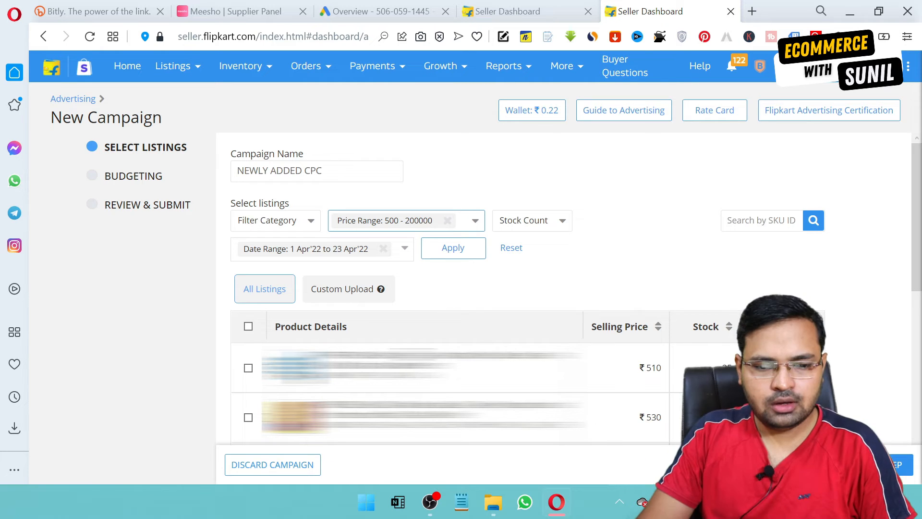
Step: Select all the filtered listings, review the selection and proceed to the Budgeting stage
{"action": "left_click", "coordinate": [248, 327]}
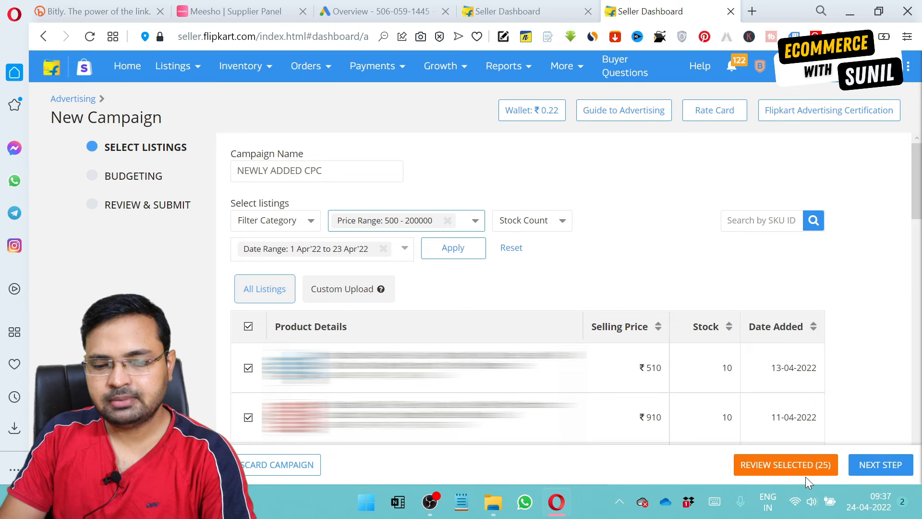
{"action": "left_click", "coordinate": [778, 470]}
{"action": "left_click", "coordinate": [884, 473]}
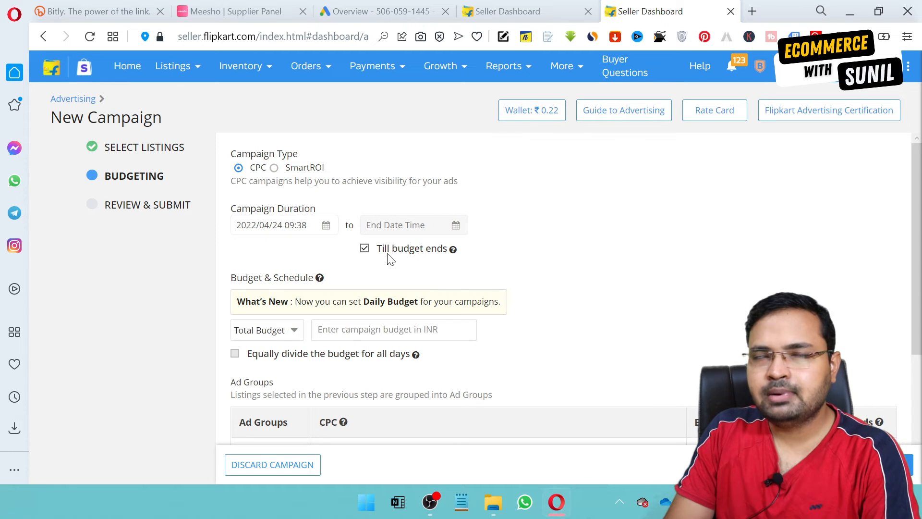
Step: Turn off Till budget ends and set the campaign's end to 2022/04/30 23:59
{"action": "left_click", "coordinate": [365, 249]}
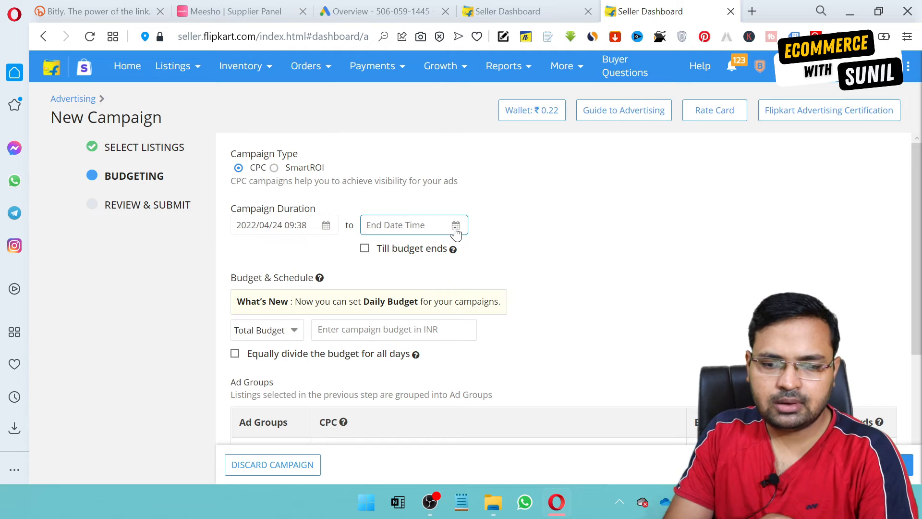
{"action": "left_click", "coordinate": [455, 232]}
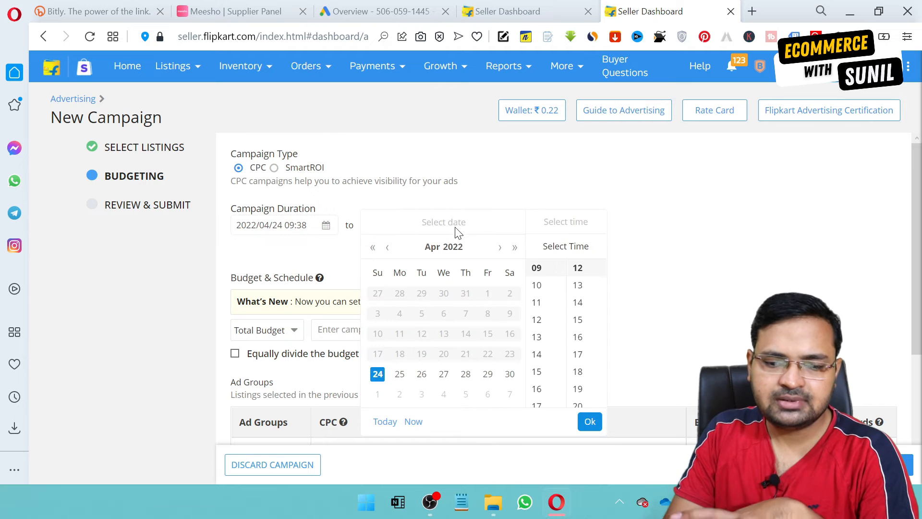
{"action": "left_click", "coordinate": [509, 374]}
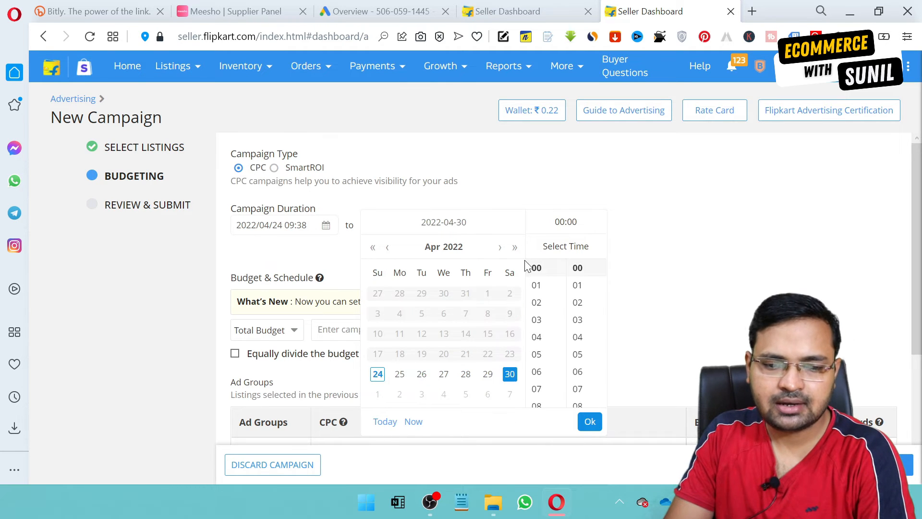
{"action": "scroll", "coordinate": [554, 301], "scroll_direction": "down", "scroll_amount": 7}
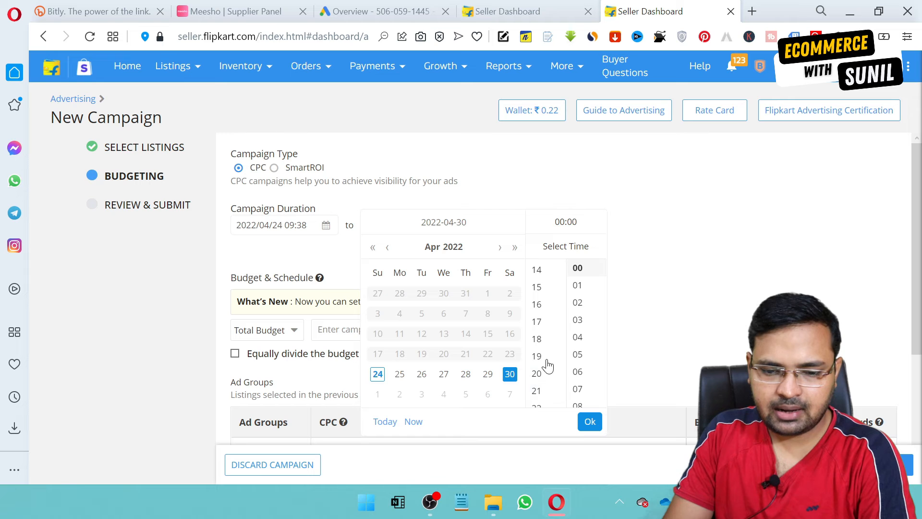
{"action": "left_click", "coordinate": [537, 316]}
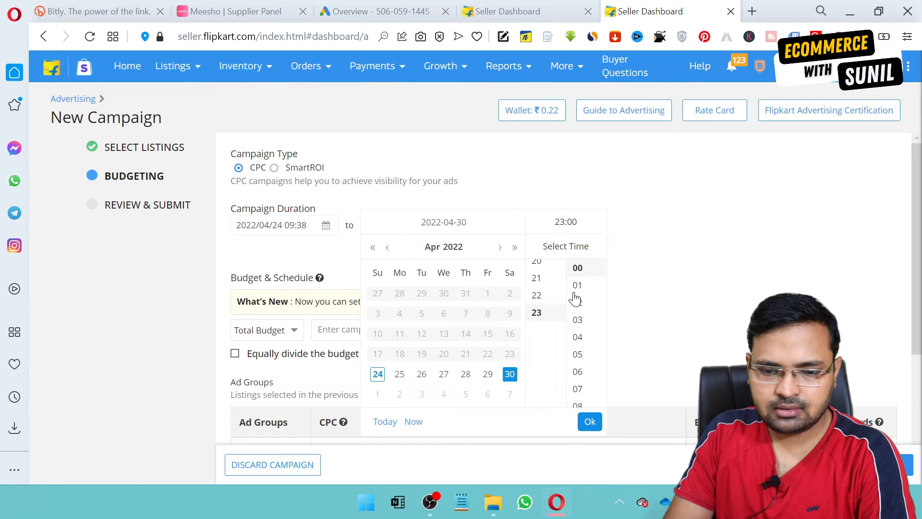
{"action": "scroll", "coordinate": [579, 307], "scroll_direction": "down", "scroll_amount": 15}
{"action": "left_click", "coordinate": [582, 316]}
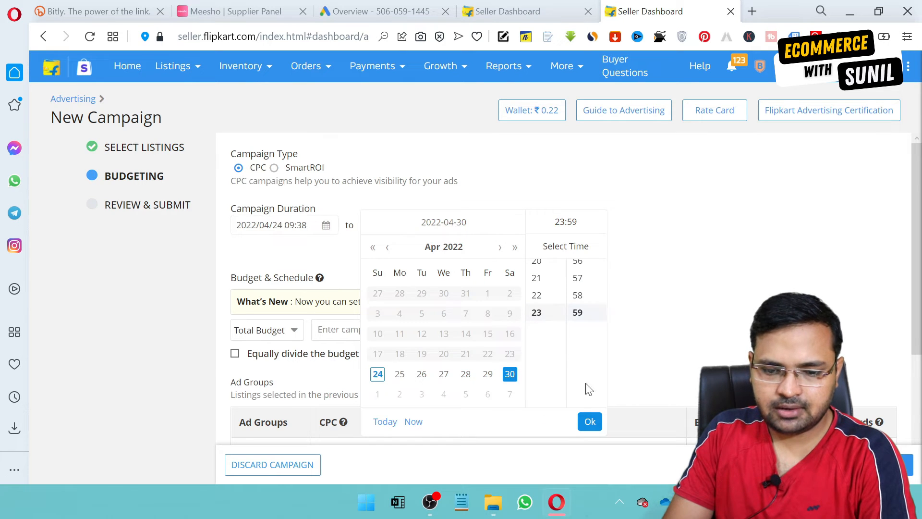
{"action": "left_click", "coordinate": [589, 421]}
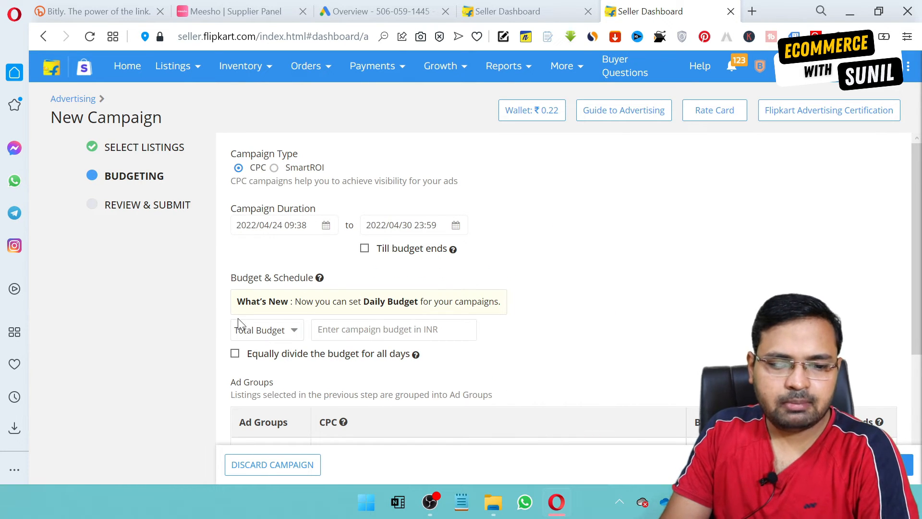
Step: Keep Total Budget as the budget type and set the campaign budget to 2000 INR
{"action": "scroll", "coordinate": [426, 330], "scroll_direction": "down", "scroll_amount": 2}
{"action": "scroll", "coordinate": [413, 326], "scroll_direction": "up", "scroll_amount": 2}
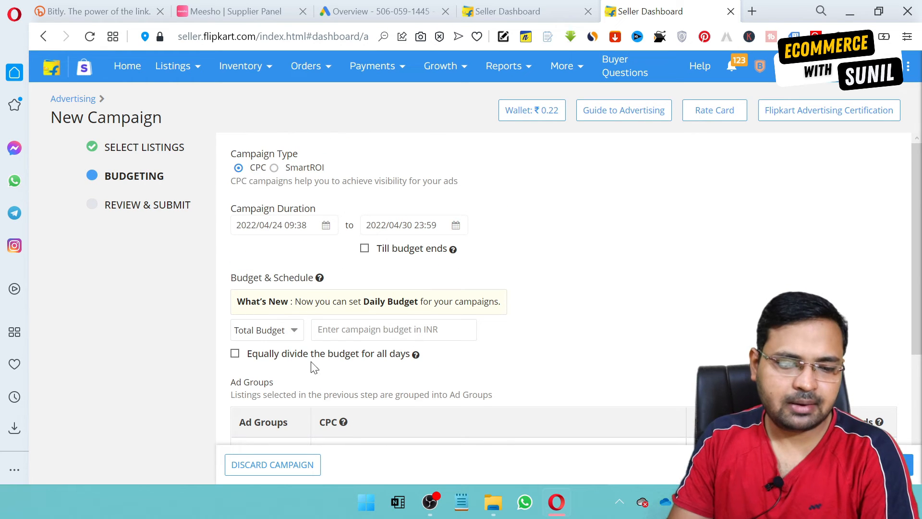
{"action": "left_click", "coordinate": [280, 331]}
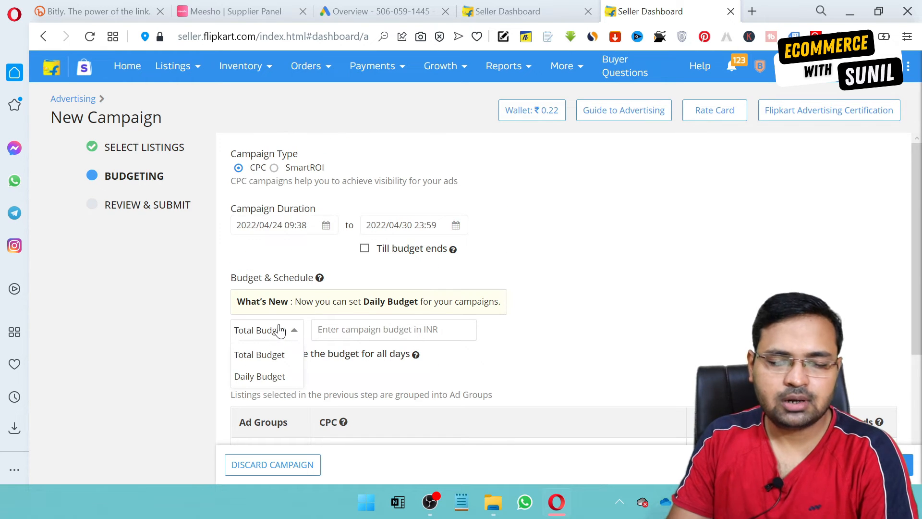
{"action": "left_click", "coordinate": [286, 363]}
{"action": "left_click", "coordinate": [436, 339]}
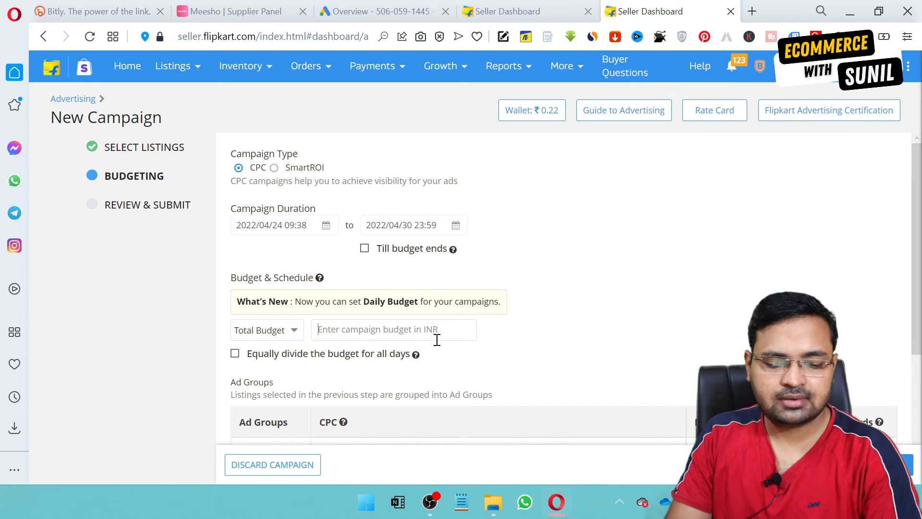
{"action": "type", "text": "200"}
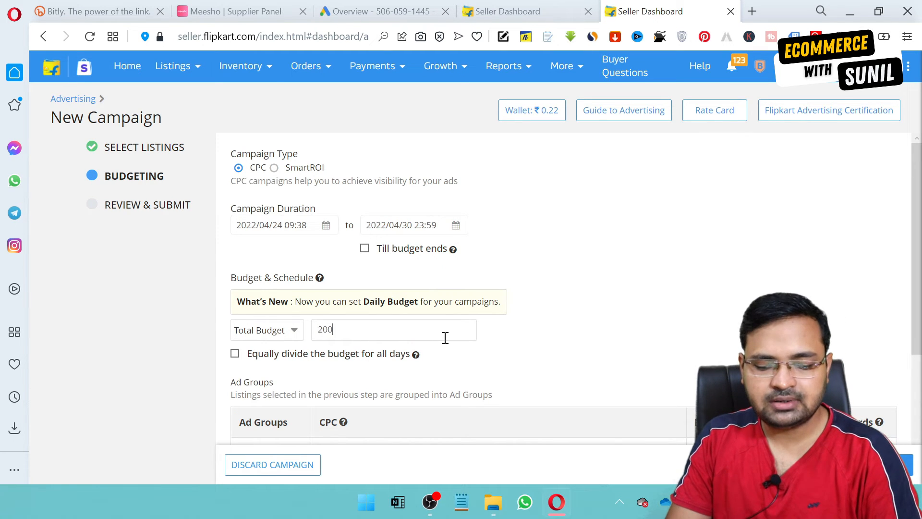
{"action": "type", "text": "0"}
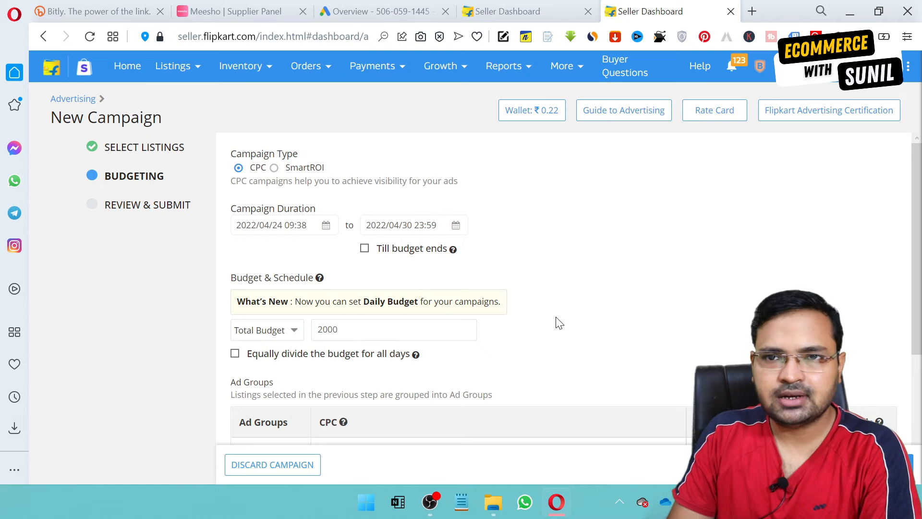
Step: Set the placement bid adjustments to 40% for Top of Search and Browse, and 20% for Home Page, Rest of Search and Browse, and Product Page
{"action": "scroll", "coordinate": [595, 313], "scroll_direction": "down", "scroll_amount": 2}
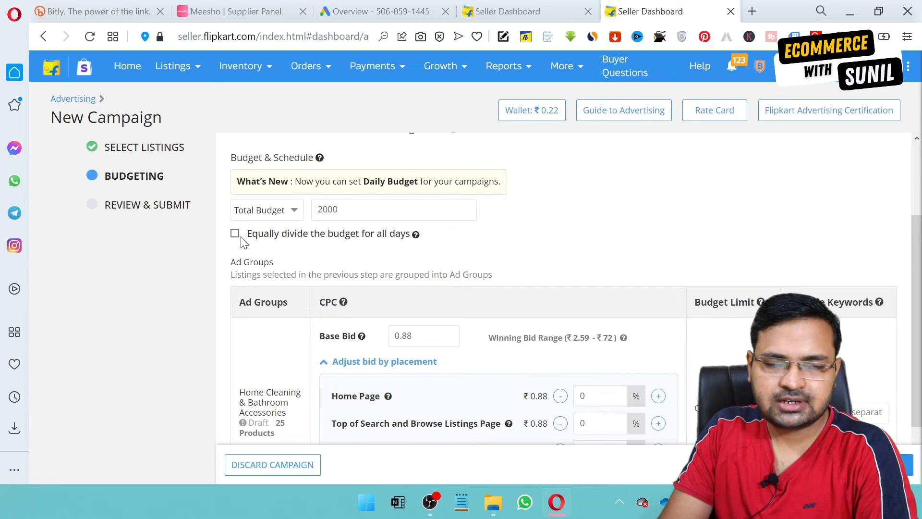
{"action": "mouse_move", "coordinate": [243, 243]}
{"action": "scroll", "coordinate": [556, 233], "scroll_direction": "down", "scroll_amount": 2}
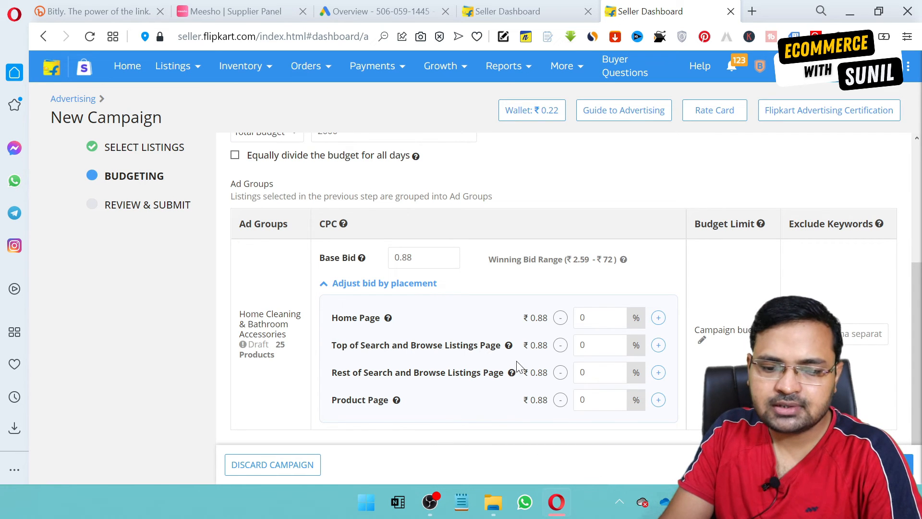
{"action": "left_click", "coordinate": [578, 348]}
{"action": "type", "text": "4"}
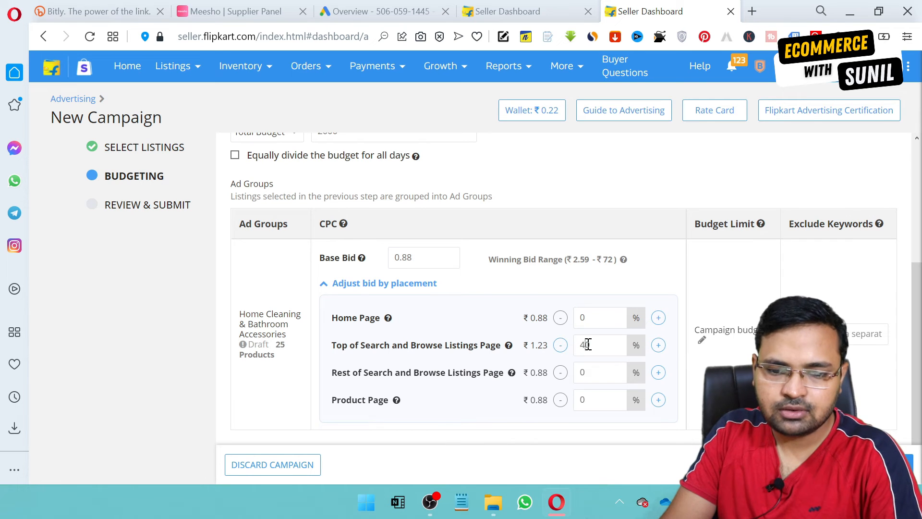
{"action": "left_click", "coordinate": [580, 315]}
{"action": "type", "text": "2"}
{"action": "left_click", "coordinate": [579, 371]}
{"action": "type", "text": "2"}
{"action": "left_click", "coordinate": [576, 400]}
{"action": "type", "text": "2"}
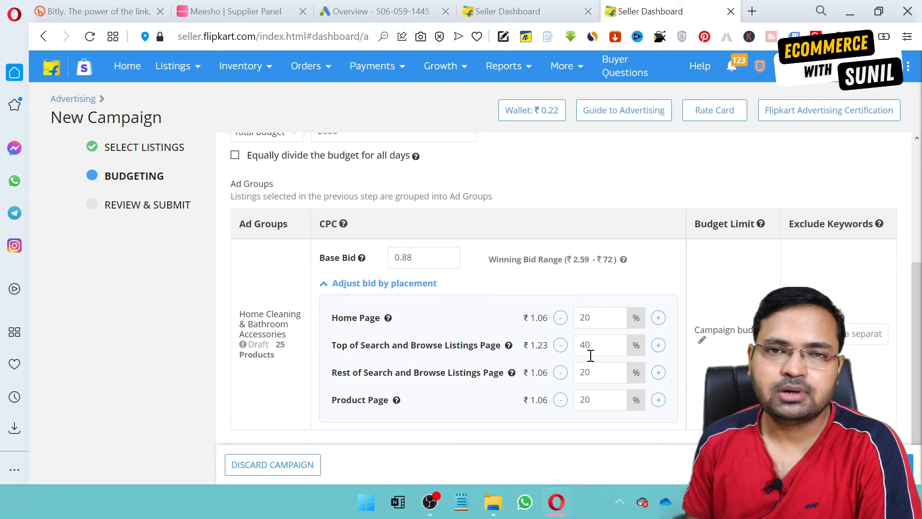
Step: Keep the campaign budget as the ad group's budget limit and exclude the keywords price, new, launch and design
{"action": "left_click", "coordinate": [702, 339]}
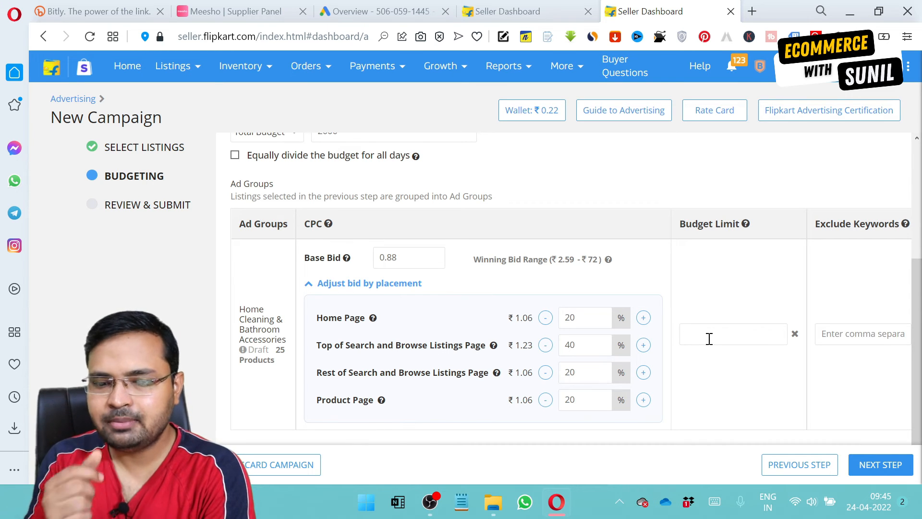
{"action": "left_click", "coordinate": [795, 334]}
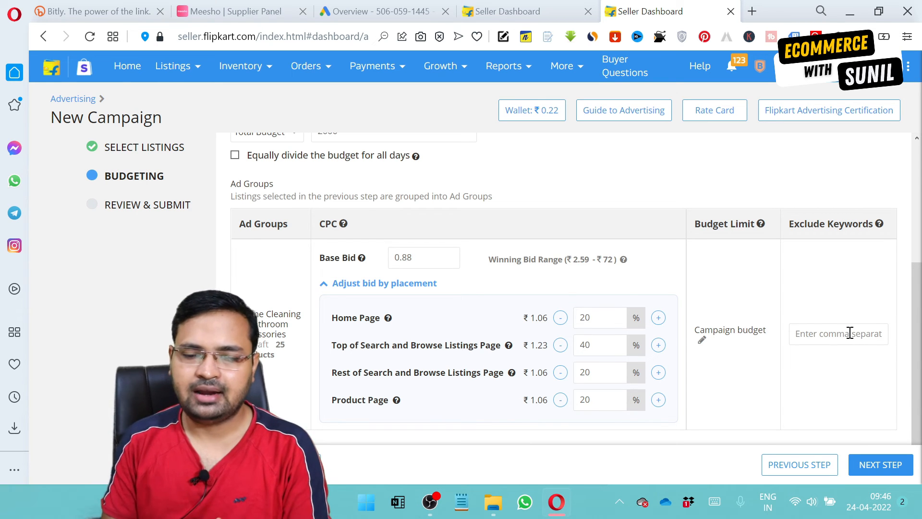
{"action": "type", "text": "price, "}
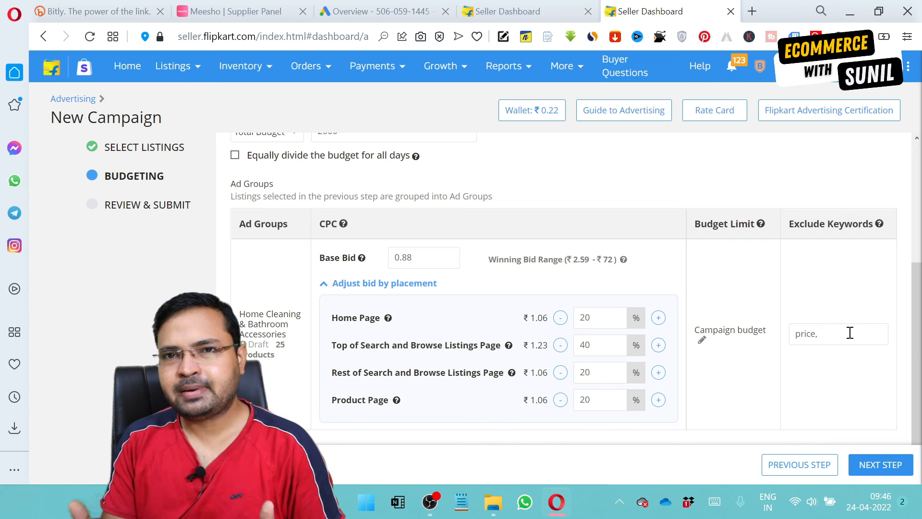
{"action": "type", "text": "lau"}
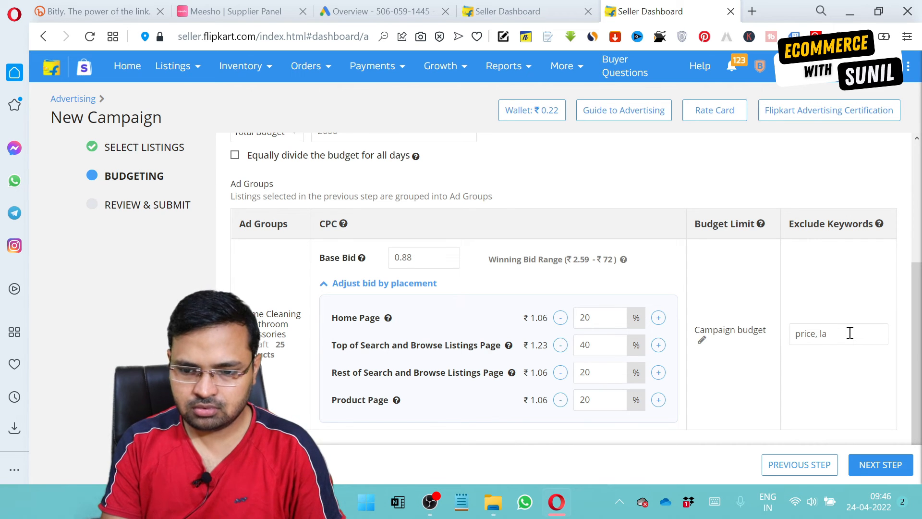
{"action": "key", "text": "BackSpace"}
{"action": "key", "text": "BackSpace"}
{"action": "type", "text": "new, launch, design"}
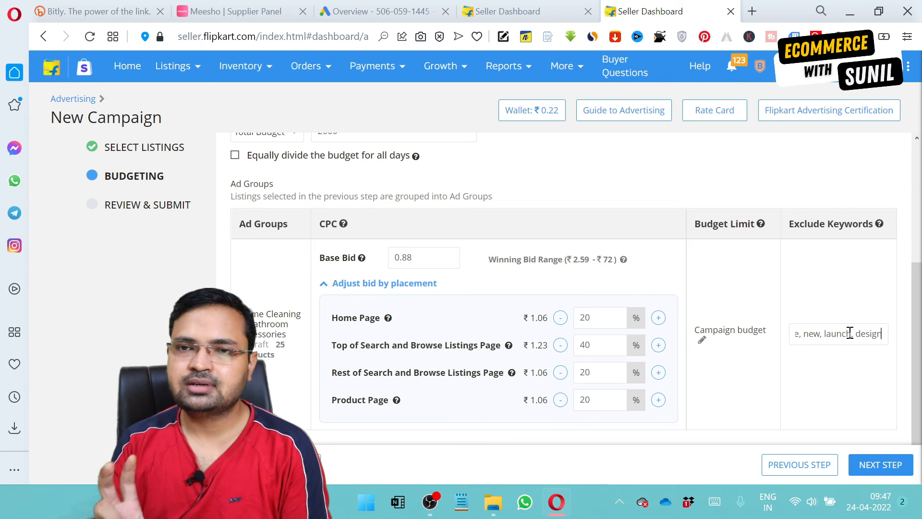
{"action": "left_click", "coordinate": [844, 317]}
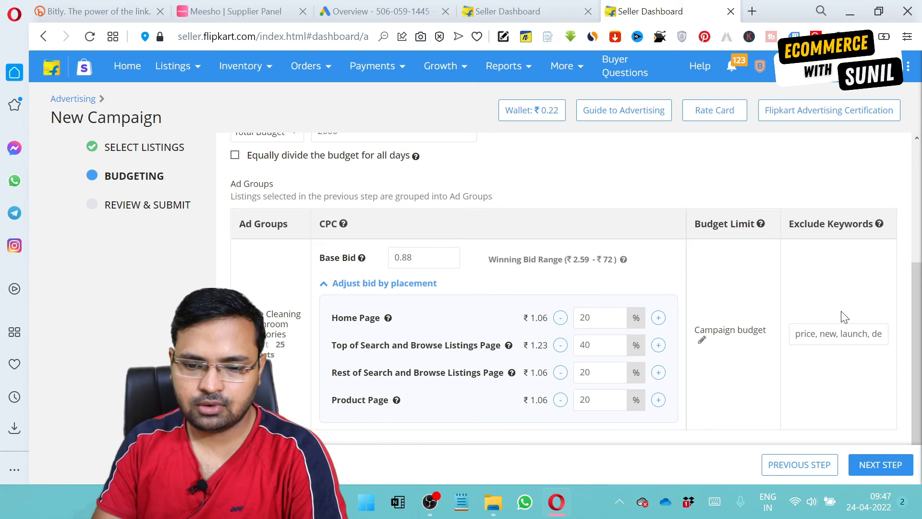
Step: Proceed to the Review & Submit stage and top up the wallet with ₹2000 from the COD balance
{"action": "left_click", "coordinate": [884, 468]}
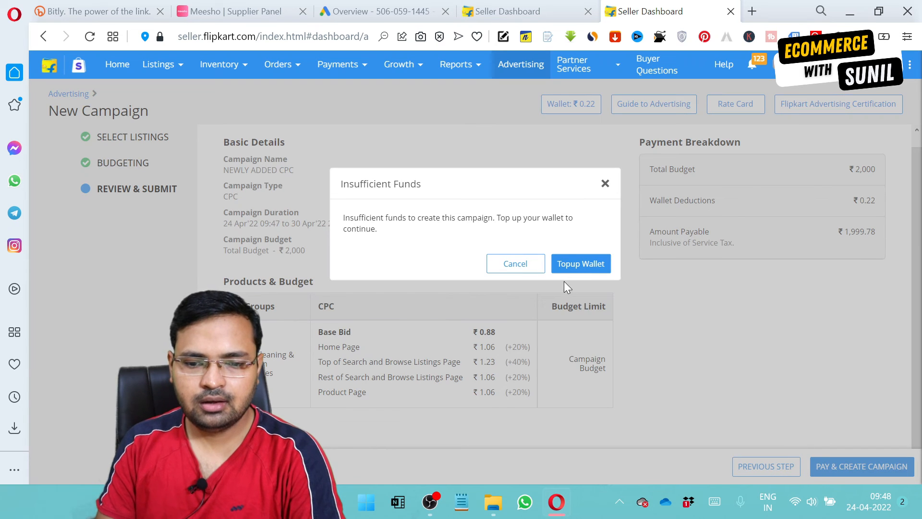
{"action": "left_click", "coordinate": [579, 266]}
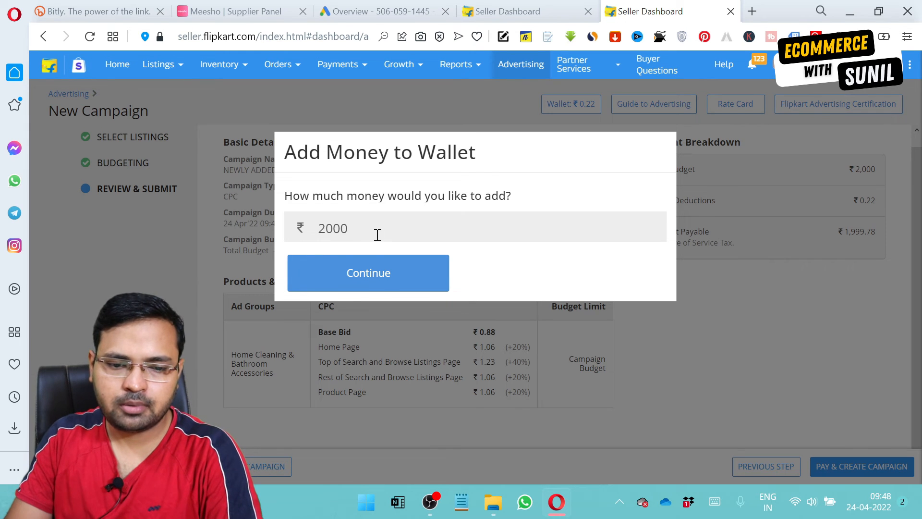
{"action": "left_click", "coordinate": [384, 277]}
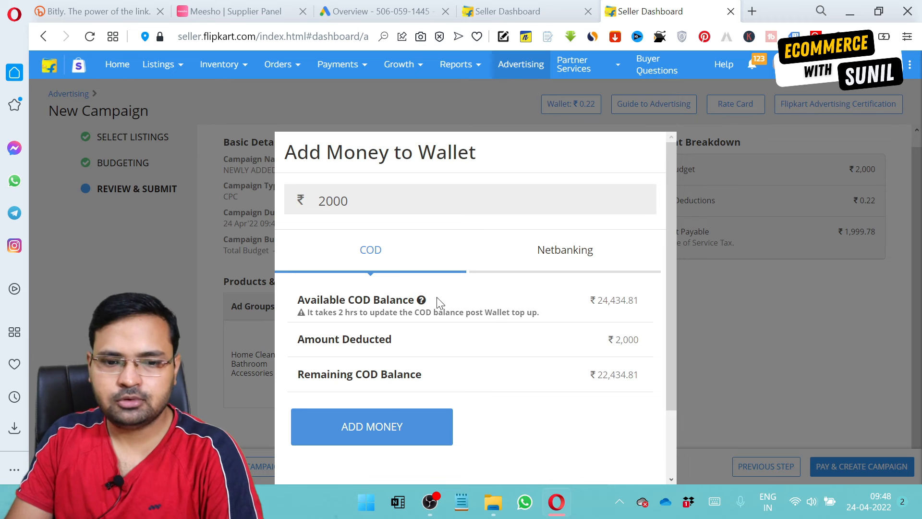
{"action": "left_click", "coordinate": [417, 433]}
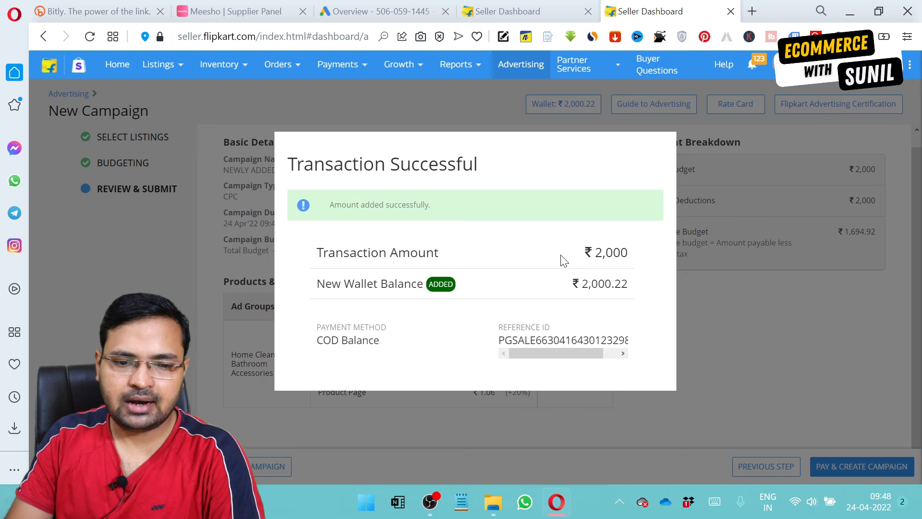
{"action": "left_click", "coordinate": [739, 315]}
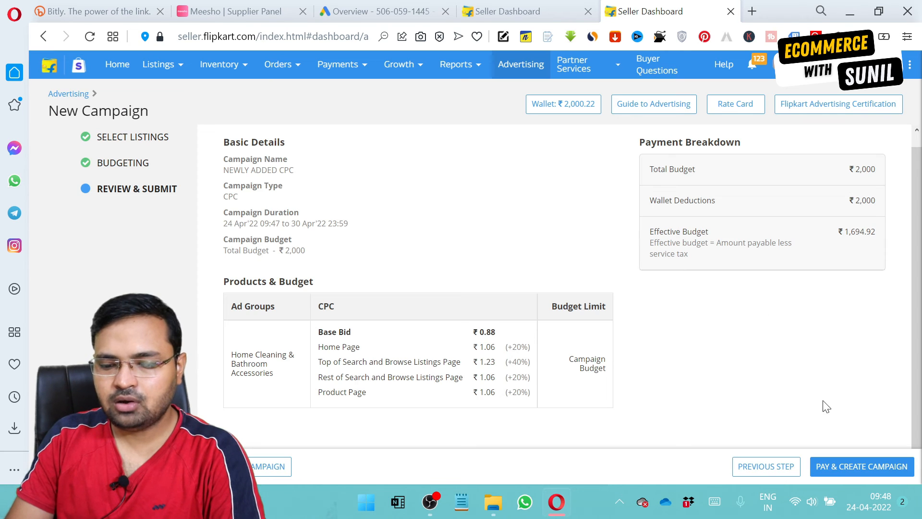
Step: Pay for and create the NEWLY ADDED CPC campaign, and look over its campaign summary
{"action": "left_click", "coordinate": [887, 468]}
{"action": "left_click", "coordinate": [597, 261]}
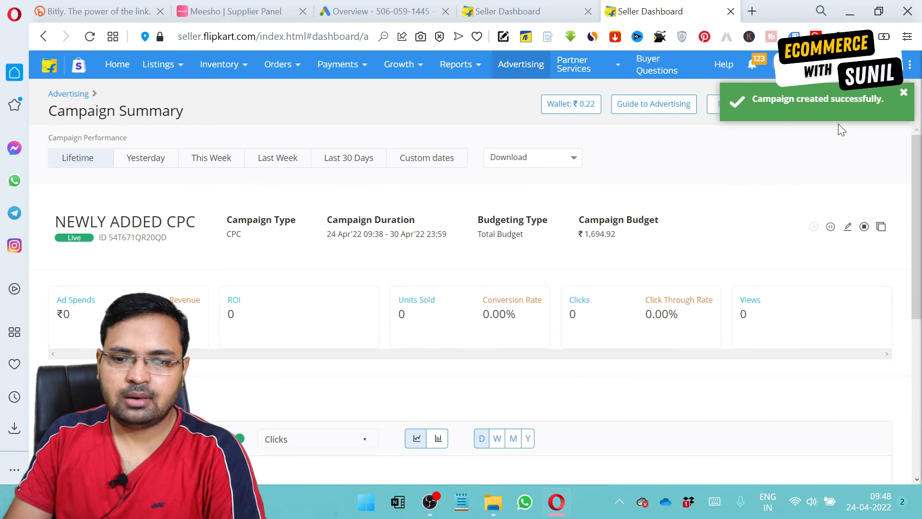
{"action": "scroll", "coordinate": [745, 193], "scroll_direction": "down", "scroll_amount": 2}
{"action": "scroll", "coordinate": [746, 193], "scroll_direction": "up", "scroll_amount": 2}
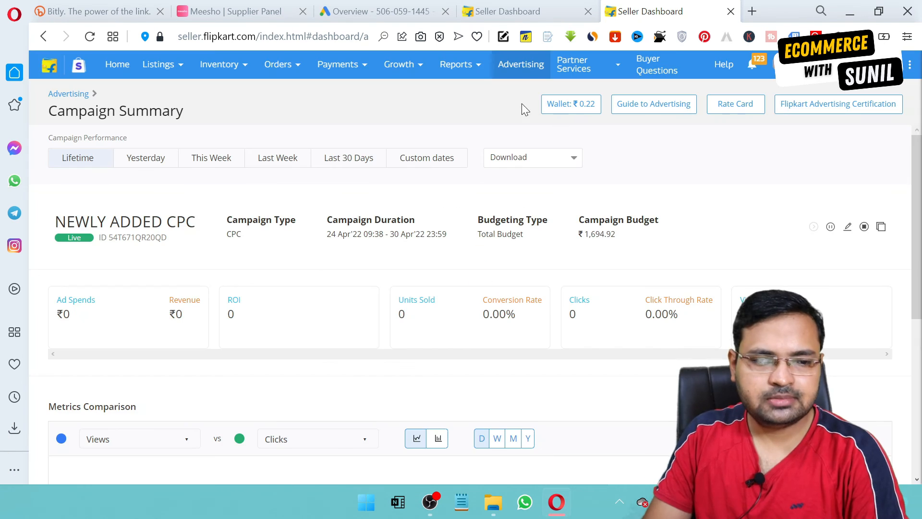
Step: Return to the Advertising overview and start another campaign named ROI INC SALES
{"action": "mouse_move", "coordinate": [441, 71]}
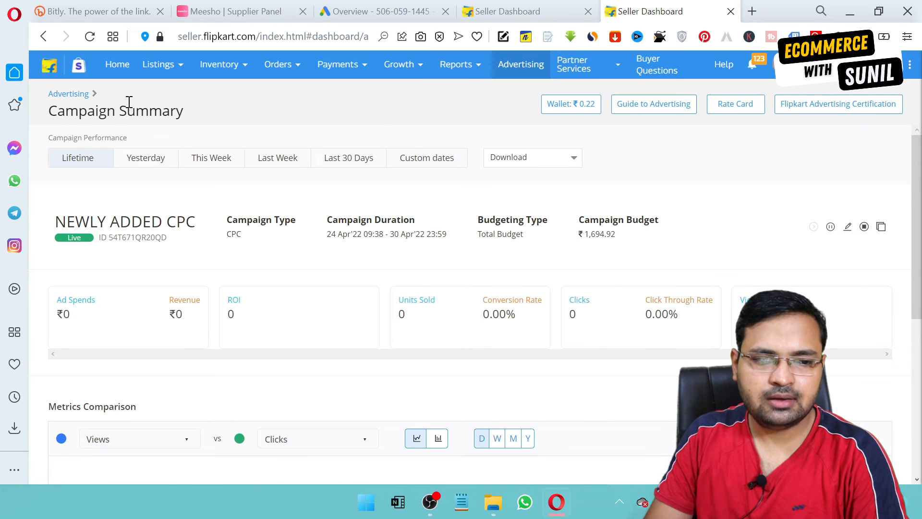
{"action": "left_click", "coordinate": [78, 93]}
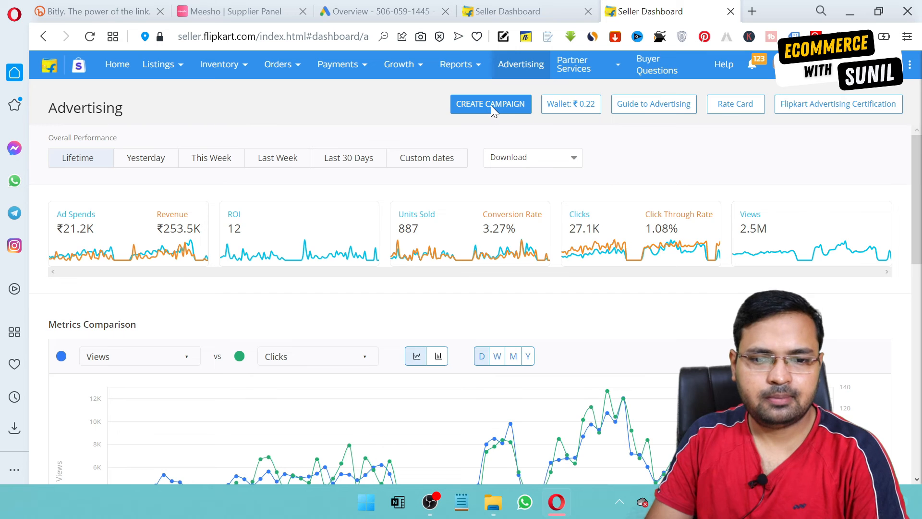
{"action": "left_click", "coordinate": [491, 105]}
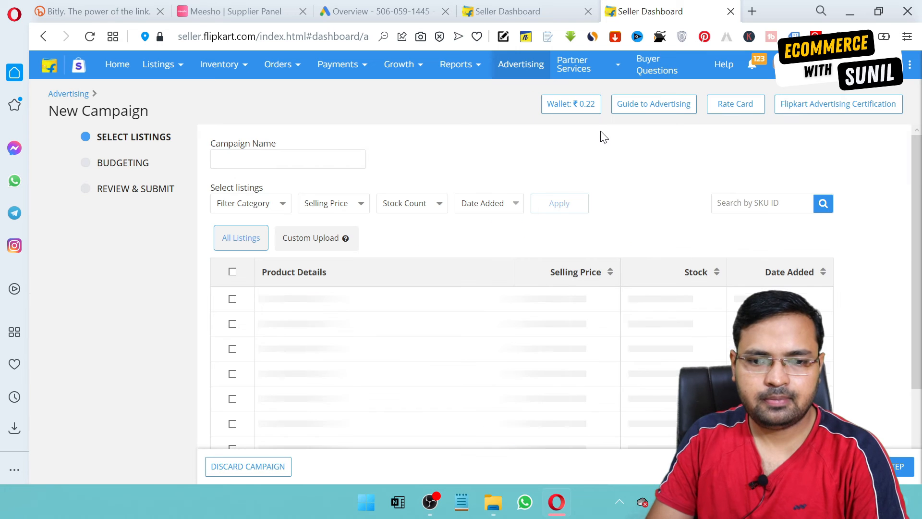
{"action": "left_click", "coordinate": [331, 155]}
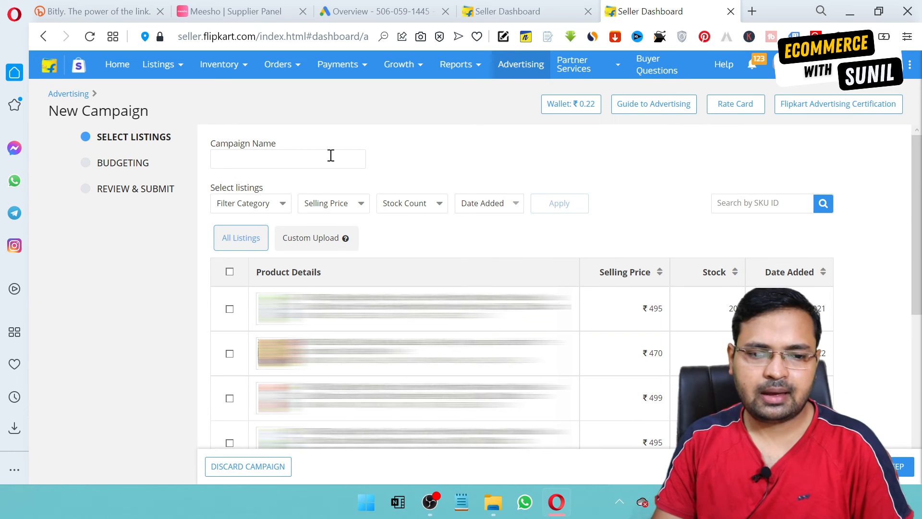
{"action": "type", "text": "ROI "}
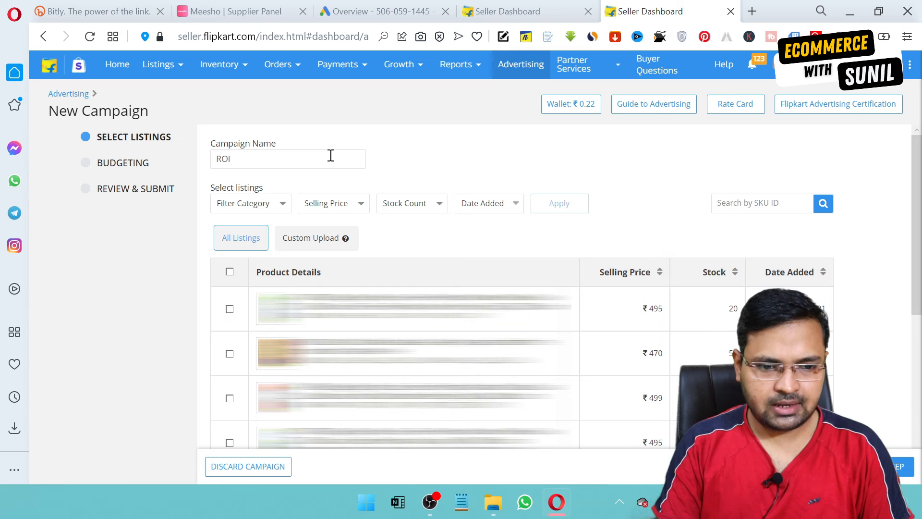
{"action": "type", "text": "INC S"}
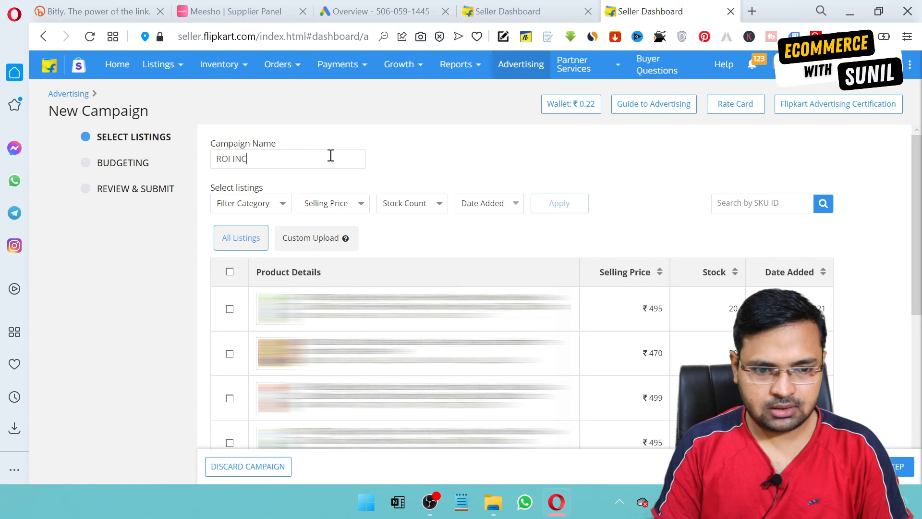
{"action": "type", "text": "ALES"}
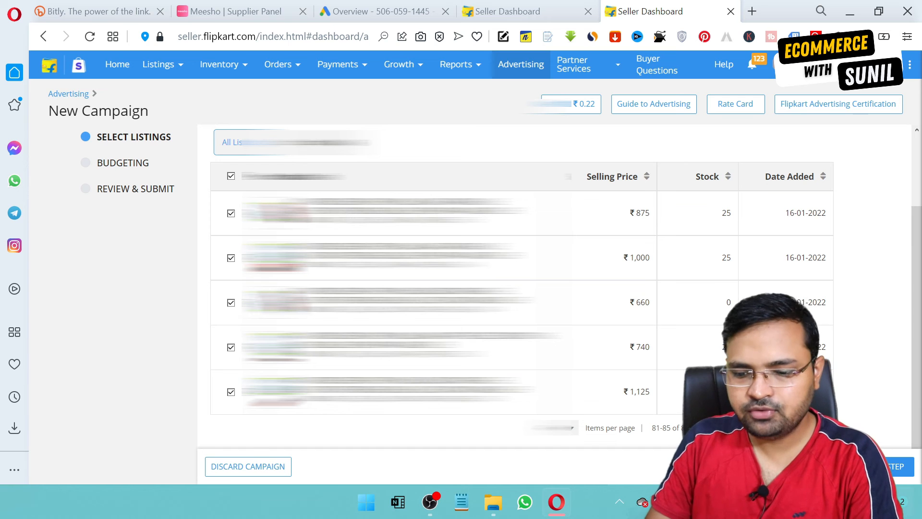
Step: Review the selected listings, proceed to the Budgeting stage and choose SmartROI as the campaign type
{"action": "left_click", "coordinate": [822, 473]}
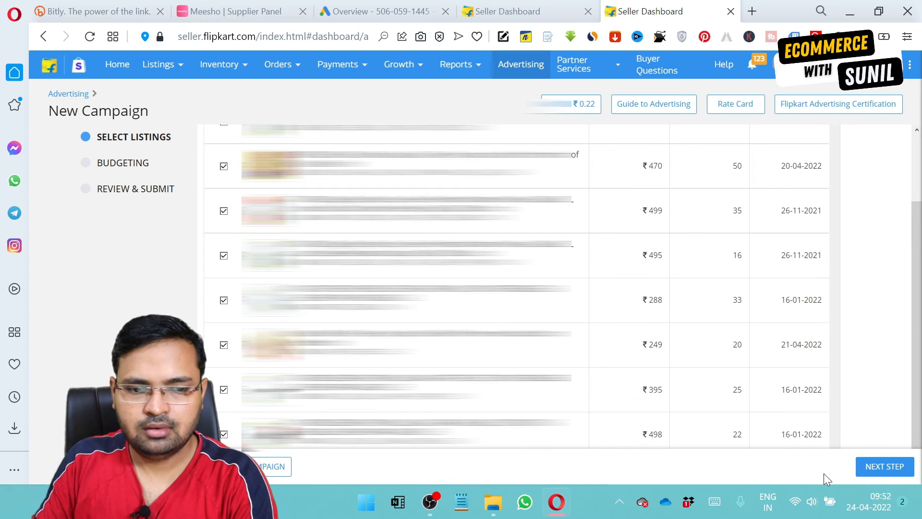
{"action": "left_click", "coordinate": [882, 476]}
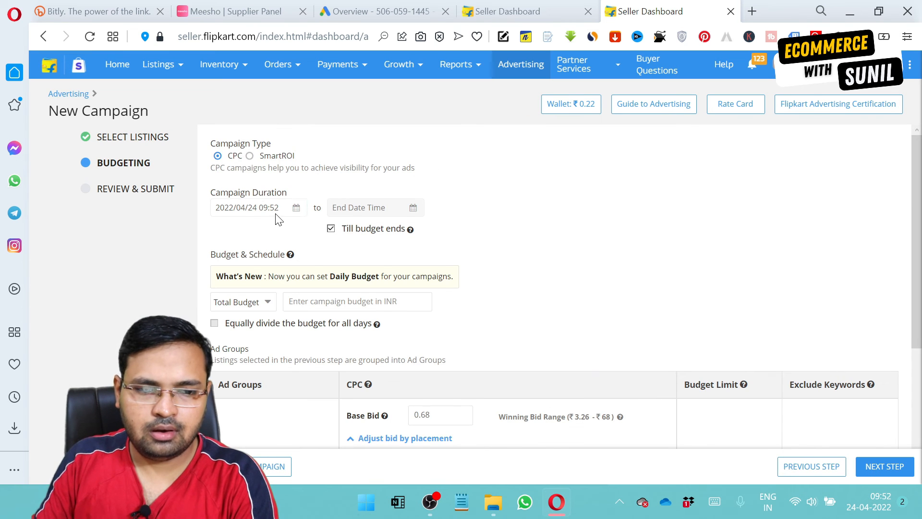
{"action": "left_click", "coordinate": [261, 157]}
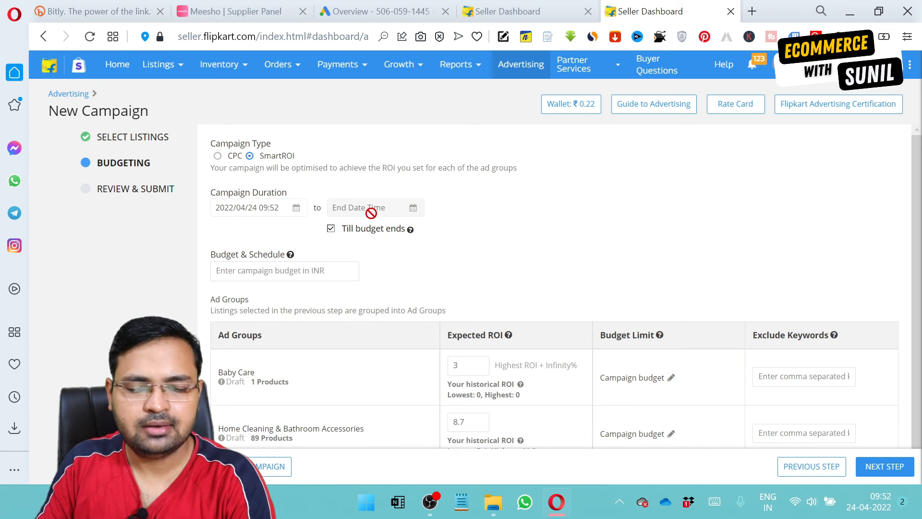
Step: Turn off Till budget ends and set the SmartROI campaign's end to 2022/04/30 23:59
{"action": "left_click", "coordinate": [340, 231]}
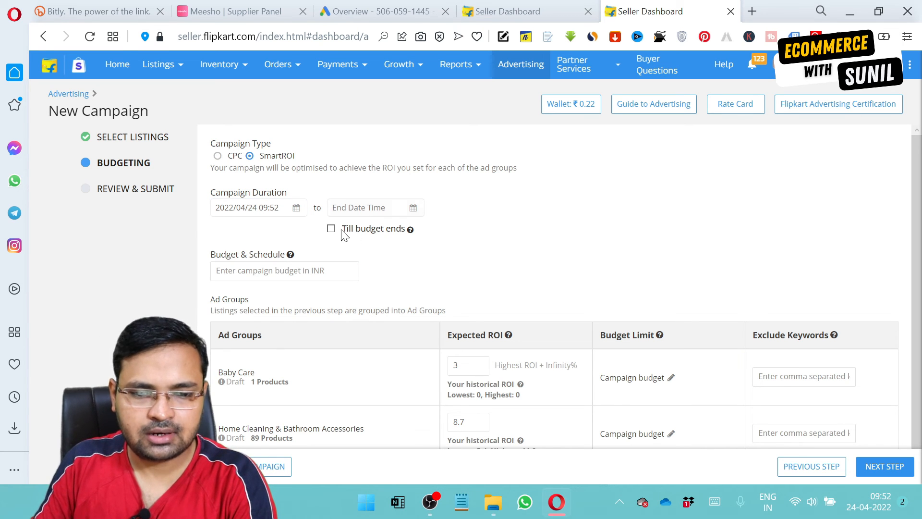
{"action": "left_click", "coordinate": [411, 207]}
{"action": "left_click", "coordinate": [462, 341]}
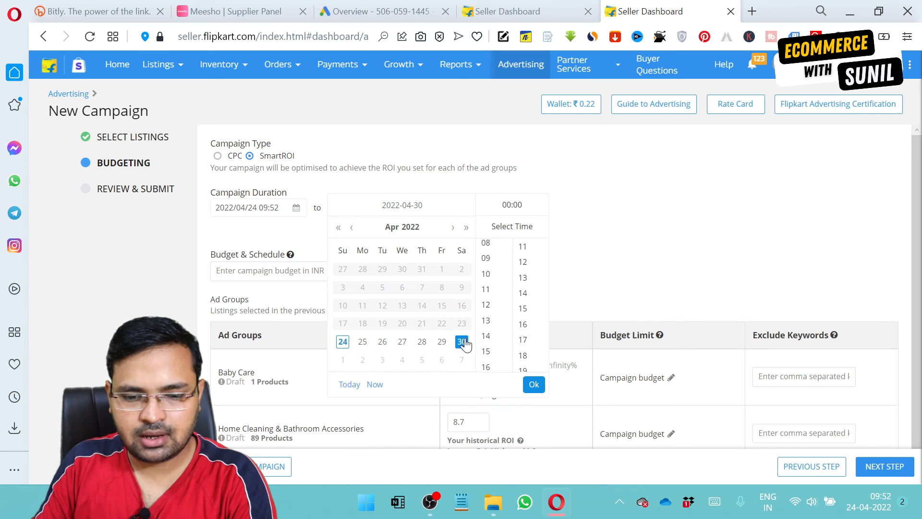
{"action": "left_click", "coordinate": [534, 384]}
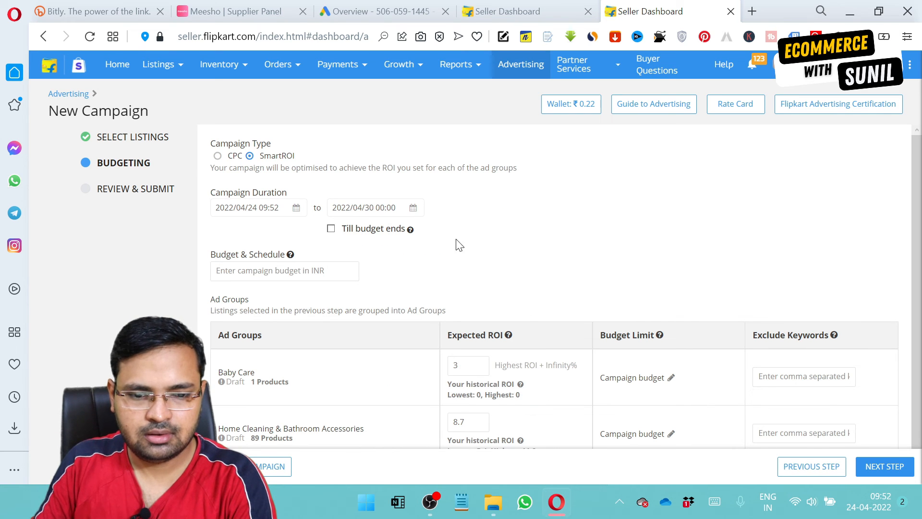
{"action": "left_click", "coordinate": [393, 212]}
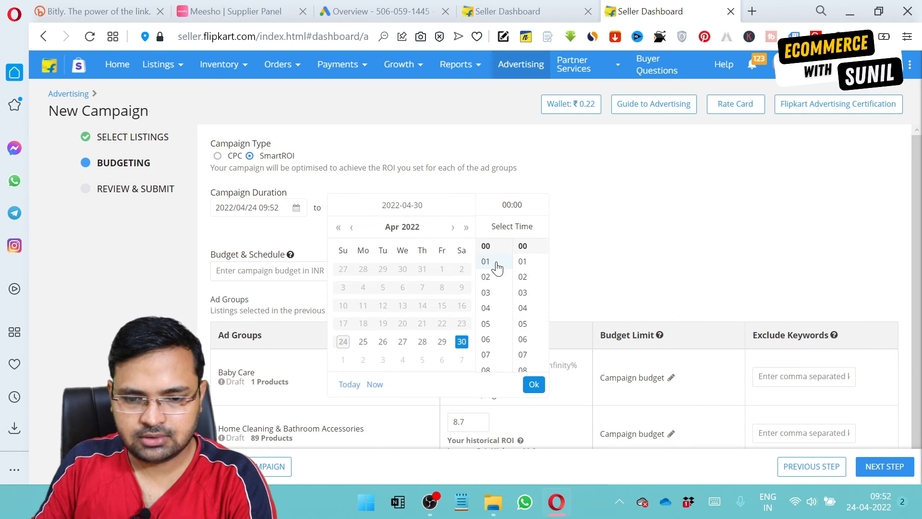
{"action": "scroll", "coordinate": [485, 354], "scroll_direction": "down", "scroll_amount": 5}
{"action": "left_click", "coordinate": [484, 286]}
{"action": "scroll", "coordinate": [524, 322], "scroll_direction": "down", "scroll_amount": 14}
{"action": "left_click", "coordinate": [521, 287]}
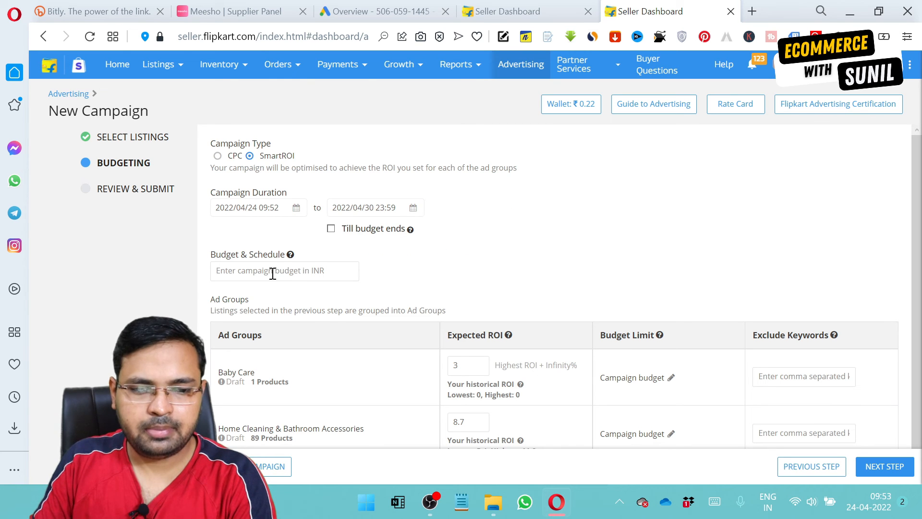
Step: Set the SmartROI campaign budget to 2000 INR and the expected ROI of both ad groups to 15
{"action": "left_click", "coordinate": [292, 269]}
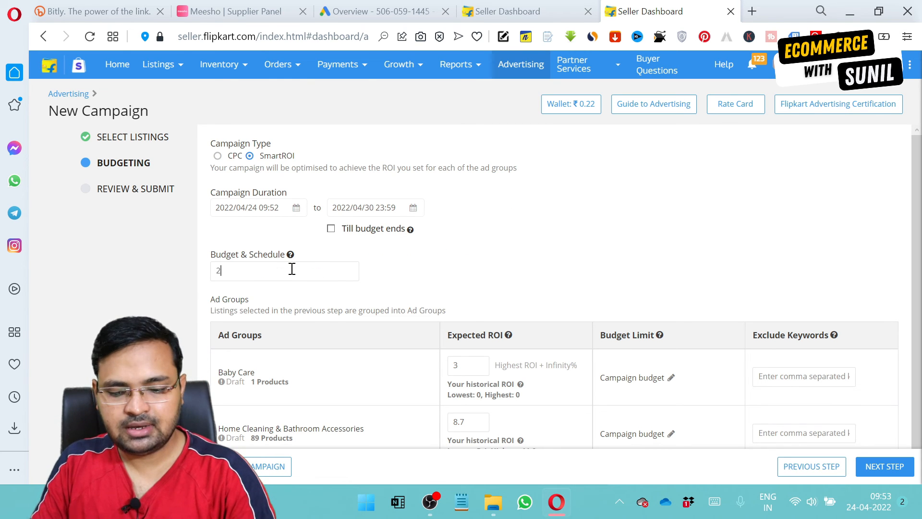
{"action": "type", "text": "2000"}
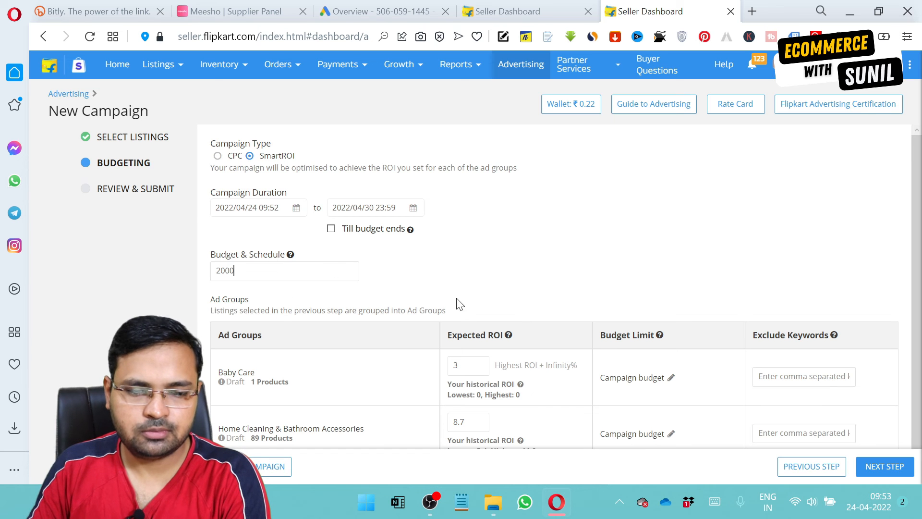
{"action": "scroll", "coordinate": [420, 290], "scroll_direction": "down", "scroll_amount": 1}
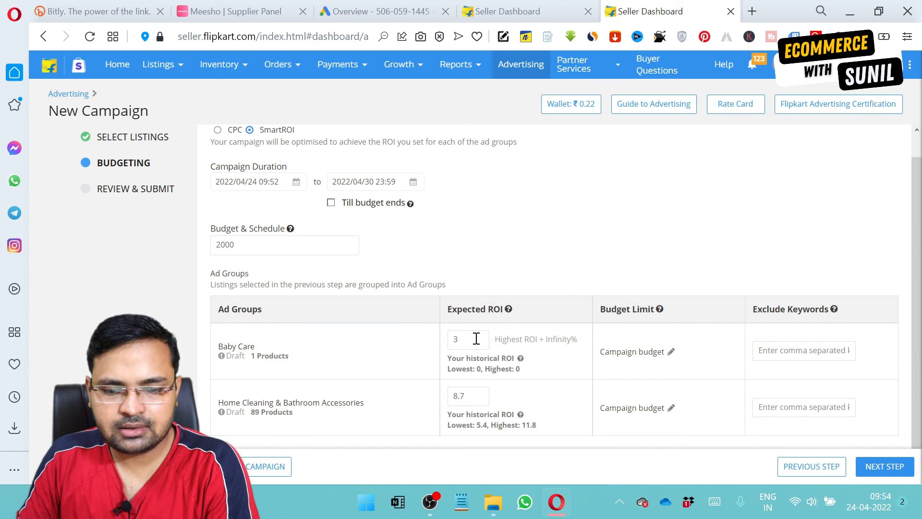
{"action": "double_click", "coordinate": [455, 340]}
{"action": "type", "text": "15"}
{"action": "double_click", "coordinate": [463, 396]}
{"action": "type", "text": "15"}
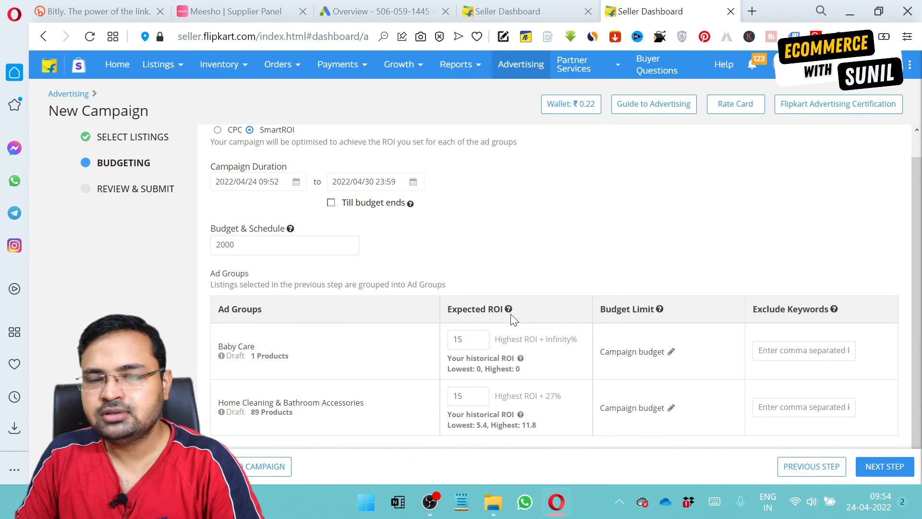
Step: Exclude the keyword price for both the Baby Care and the Home Cleaning & Bathroom Accessories ad groups
{"action": "mouse_move", "coordinate": [510, 314]}
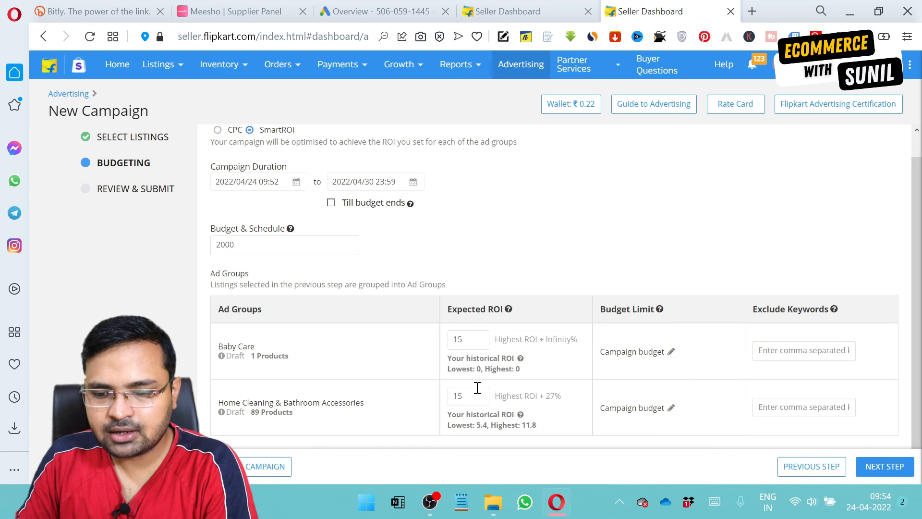
{"action": "left_click", "coordinate": [776, 351]}
{"action": "type", "text": "price"}
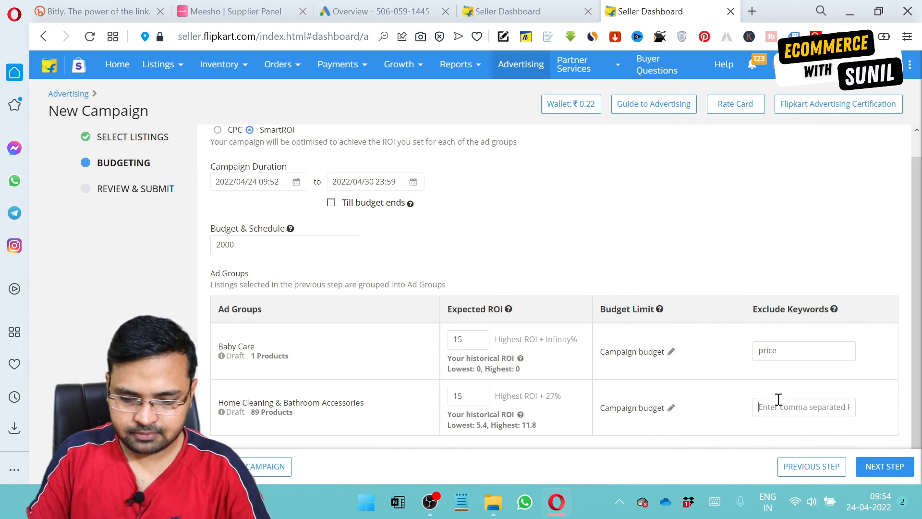
{"action": "type", "text": "price"}
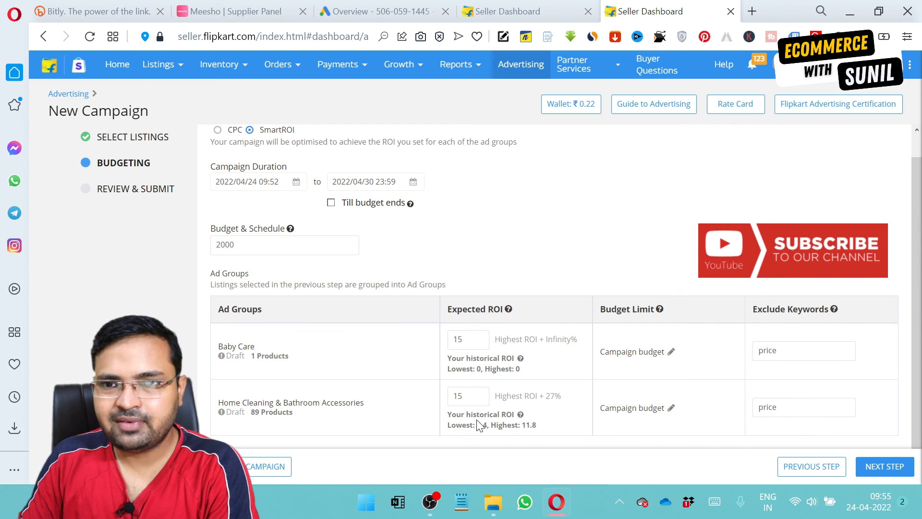
Step: Continue to Review & Submit with the high expected ROI kept, and try to pay for and create the SmartROI campaign
{"action": "left_click", "coordinate": [896, 466]}
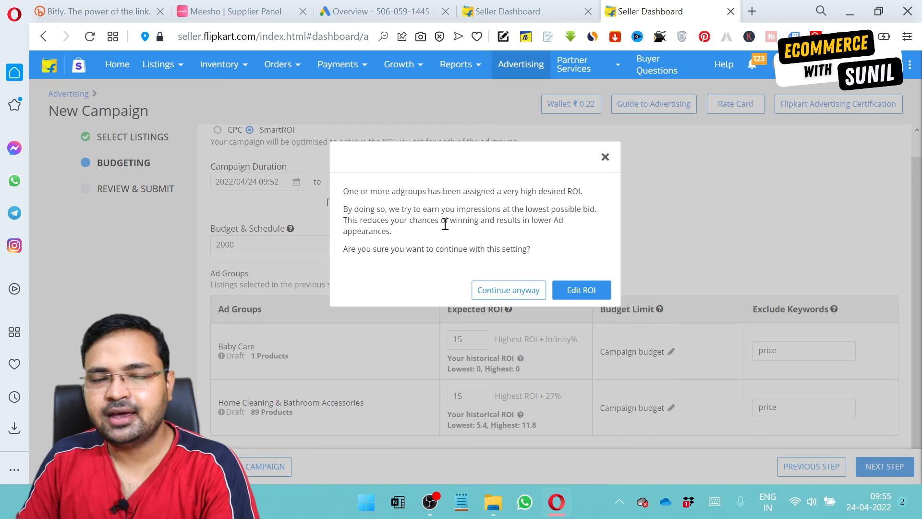
{"action": "left_click", "coordinate": [499, 301]}
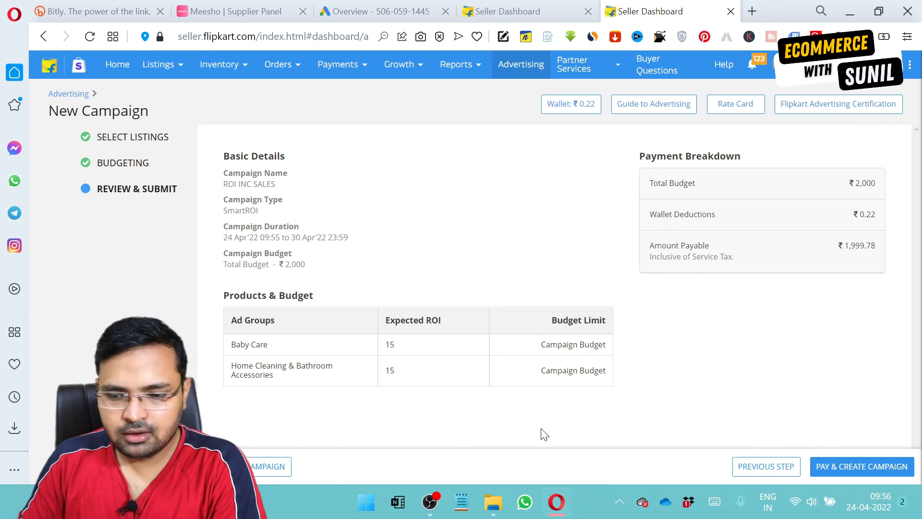
{"action": "left_click", "coordinate": [883, 471]}
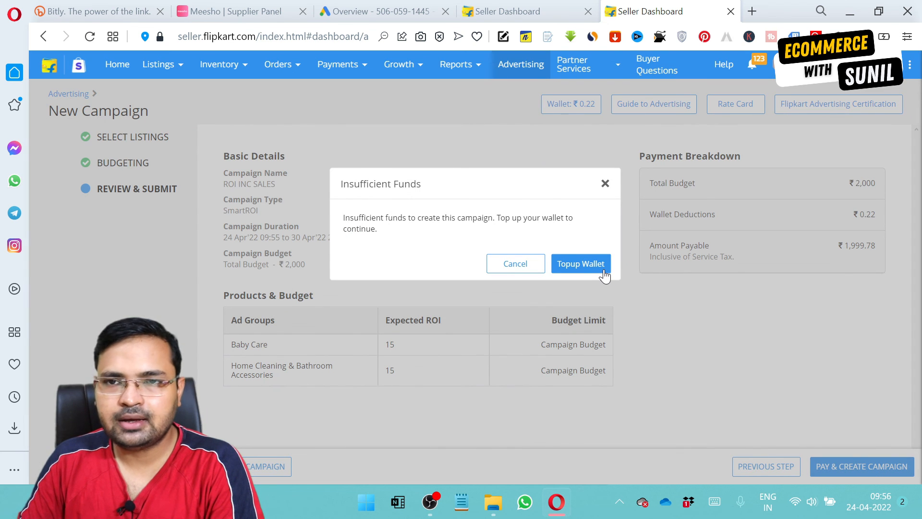
Step: Top up the advertising wallet with ₹2,000 from the COD balance, and pay for and create the ROI INC SALES campaign
{"action": "left_click", "coordinate": [605, 263]}
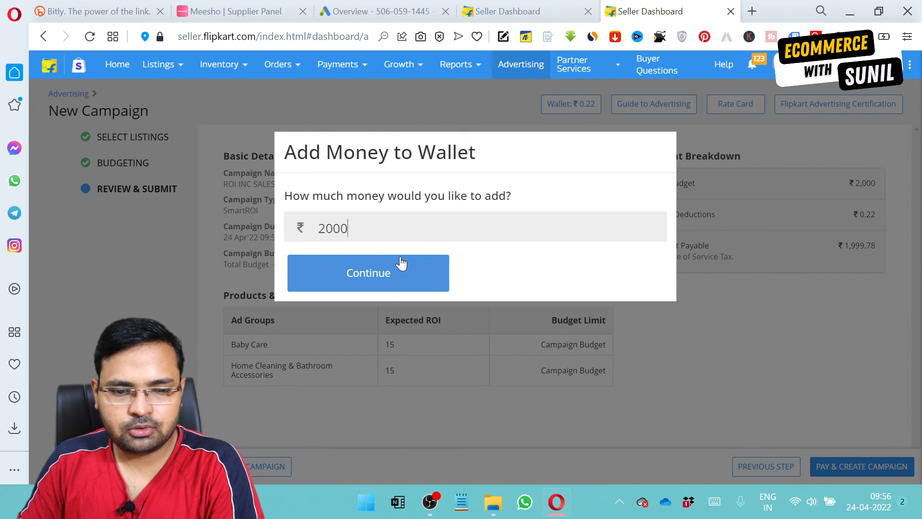
{"action": "left_click", "coordinate": [383, 287]}
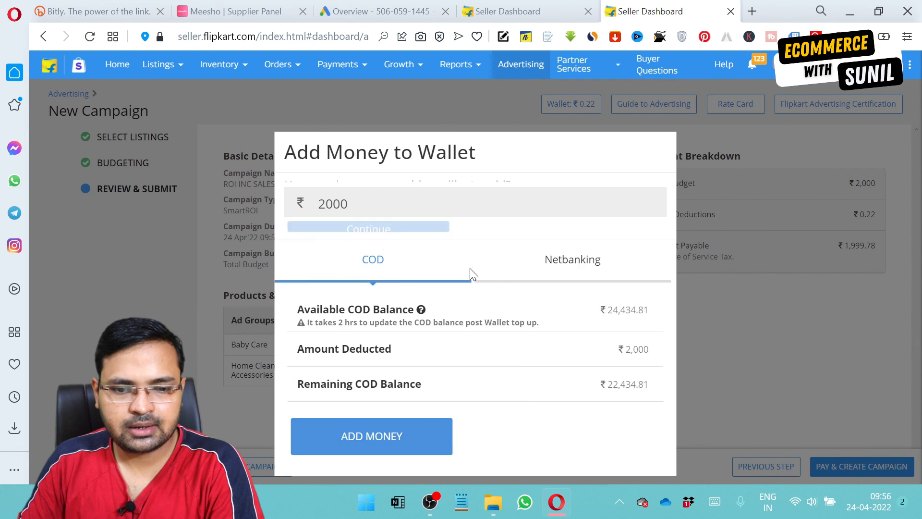
{"action": "left_click", "coordinate": [395, 438]}
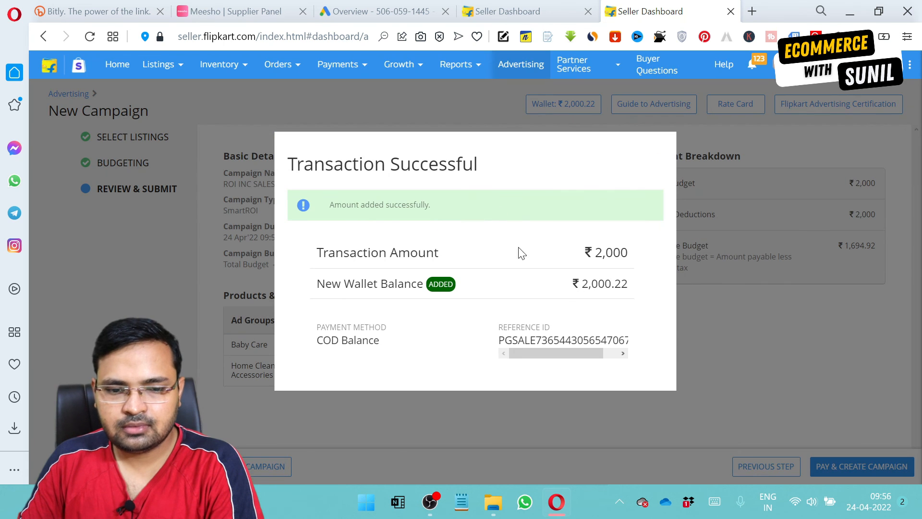
{"action": "left_click", "coordinate": [709, 356]}
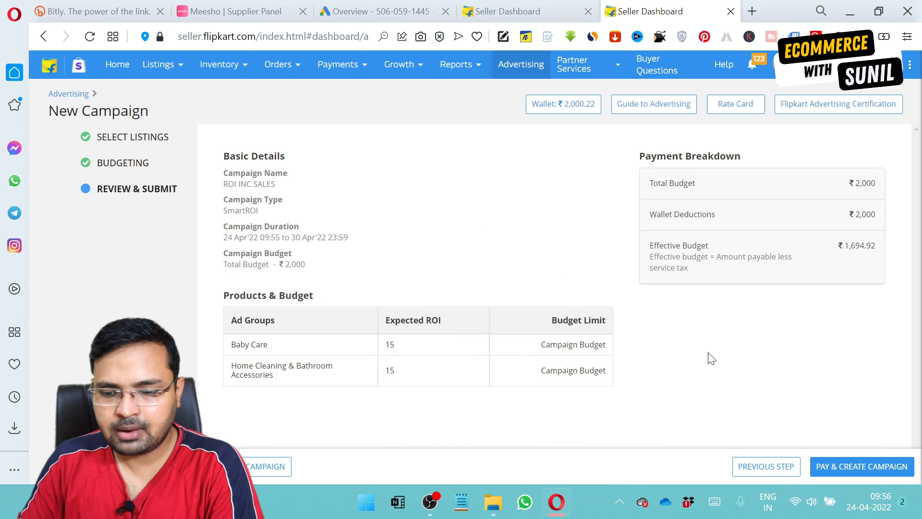
{"action": "left_click", "coordinate": [862, 467]}
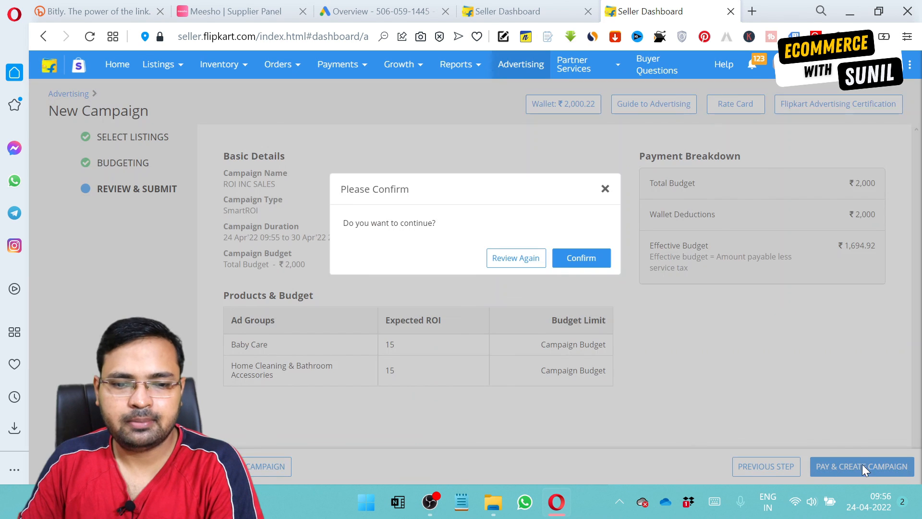
{"action": "left_click", "coordinate": [587, 261]}
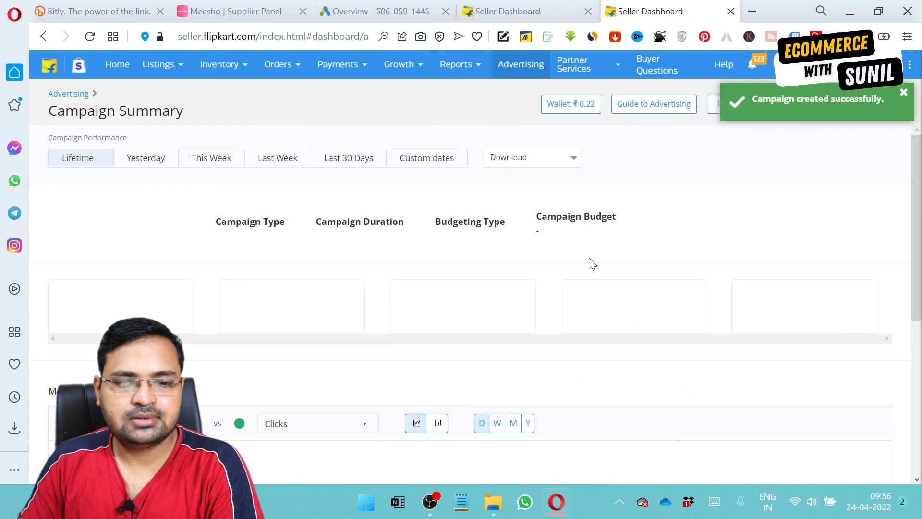